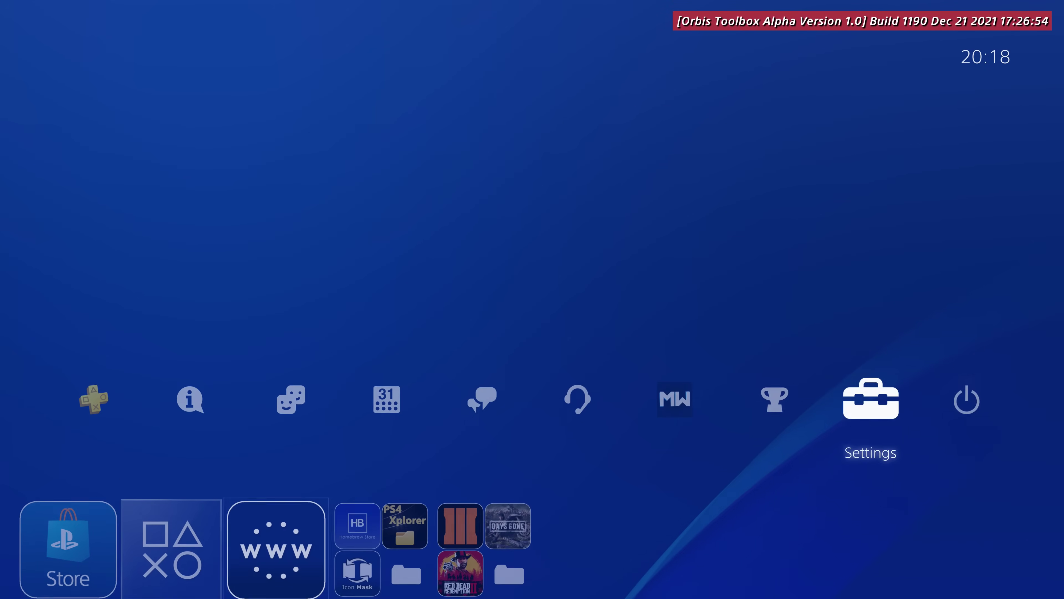
- Enable the FTP server in the GoldHEN settings
key(Right)
key(Left)
key(Return)
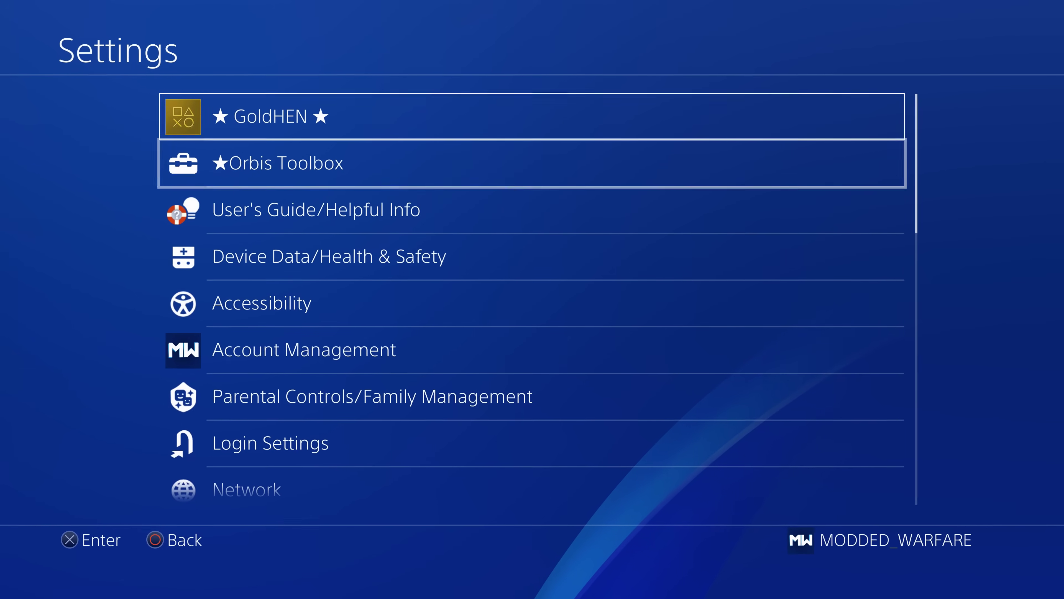
key(Up)
key(Return)
key(Return)
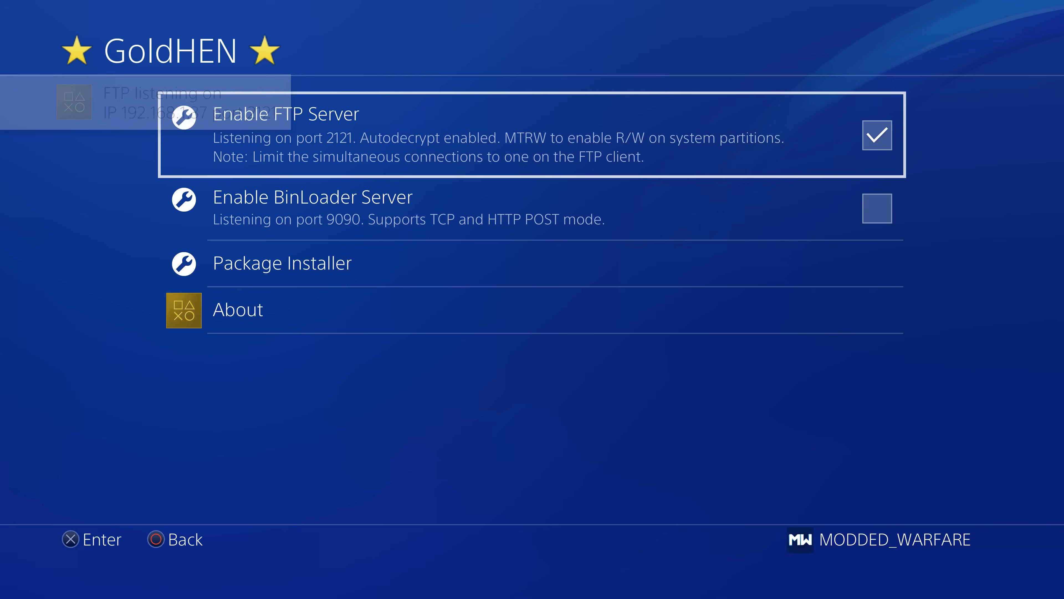
key(Escape)
- Turn on Show TitleID Labels in the Orbis Toolbox settings and return to the home screen
key(Down)
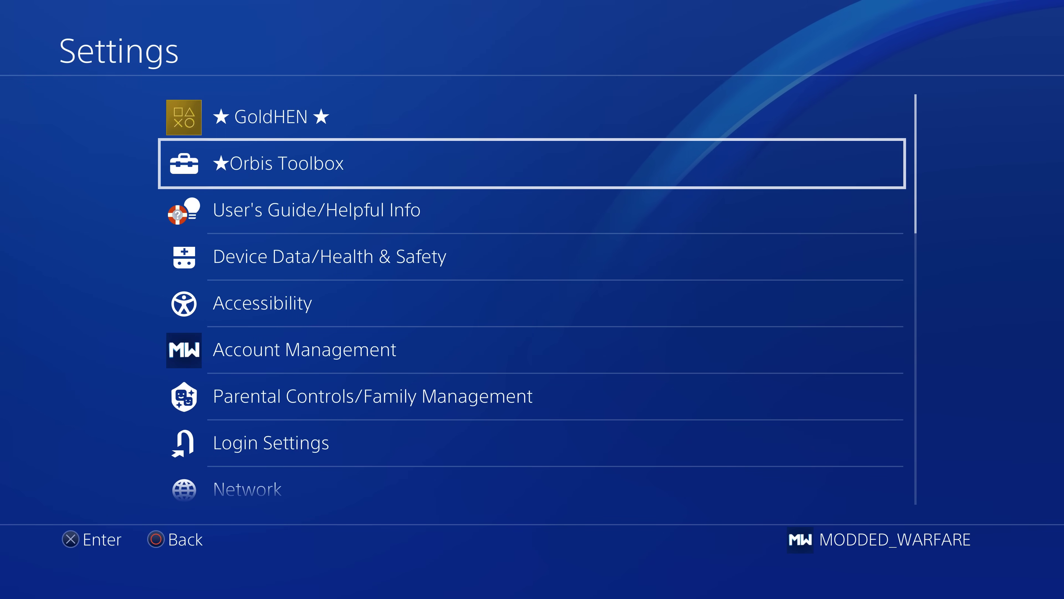
key(Return)
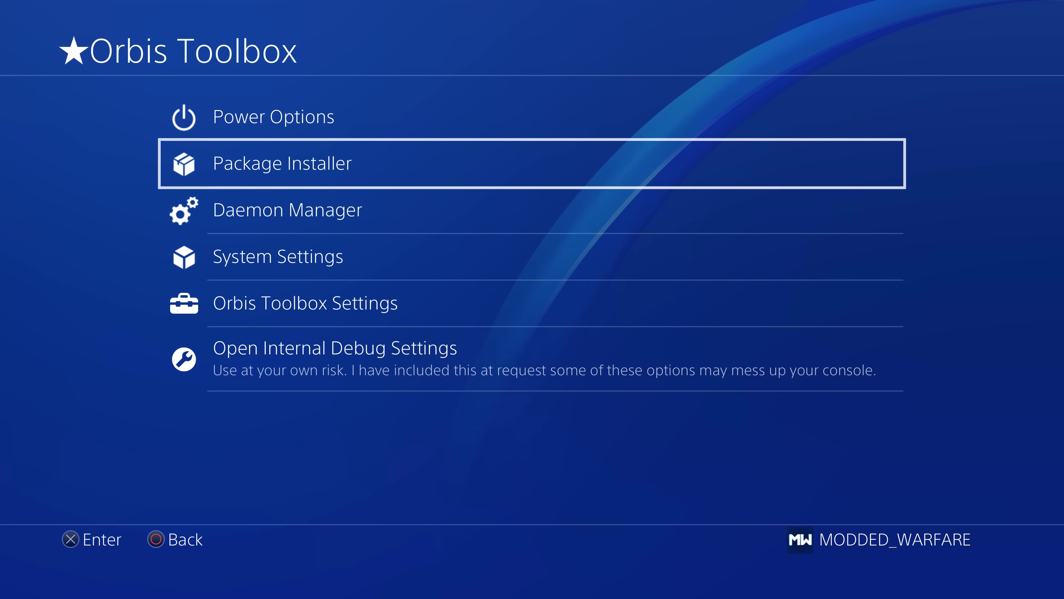
key(Down)
key(Down)
key(Down)
key(Return)
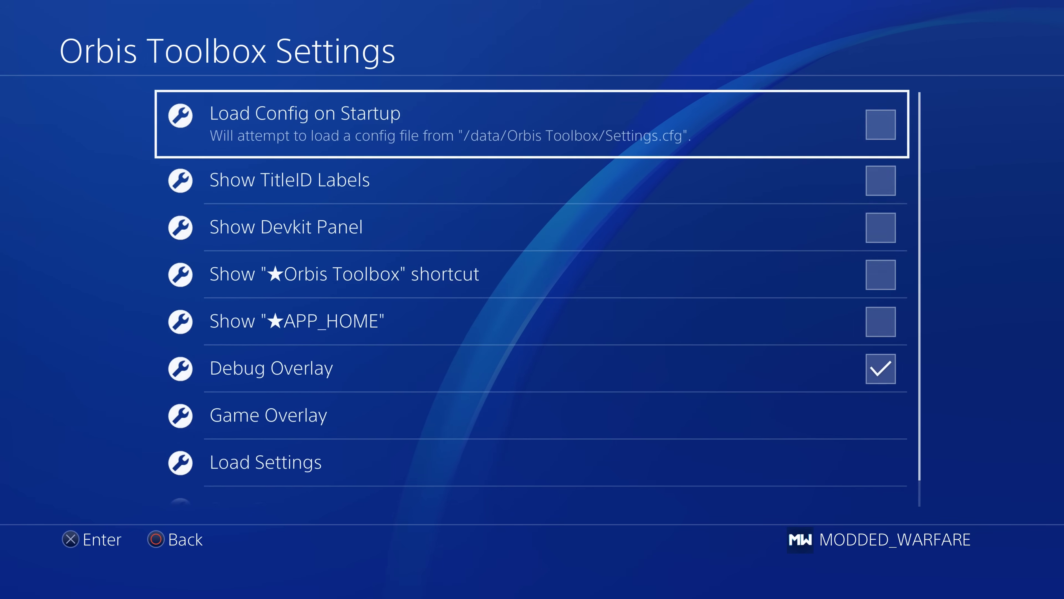
key(Down)
key(Down)
key(Up)
key(Return)
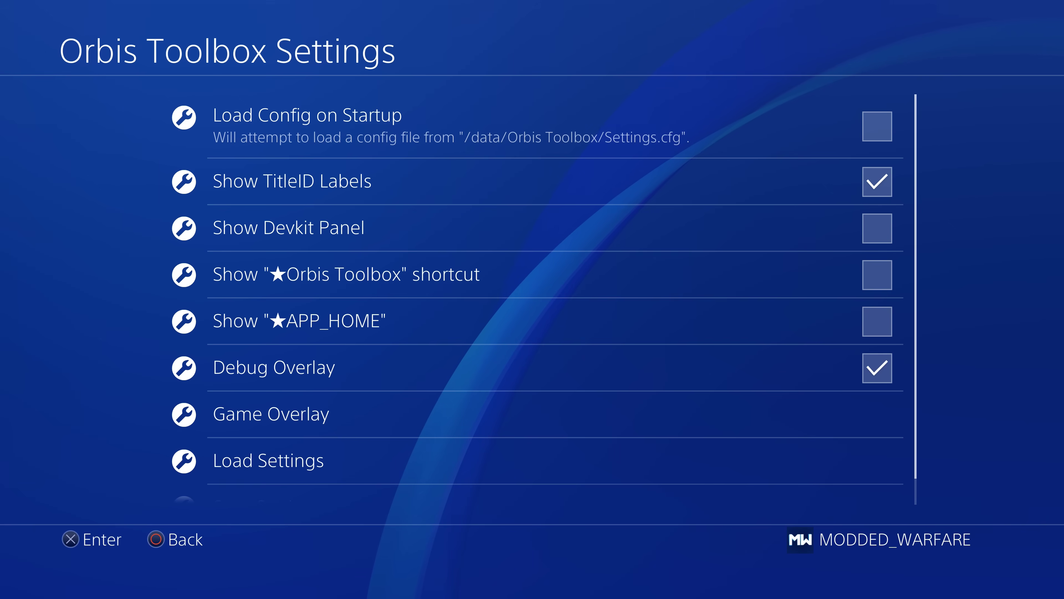
key(Escape)
key(Escape)
key(Escape)
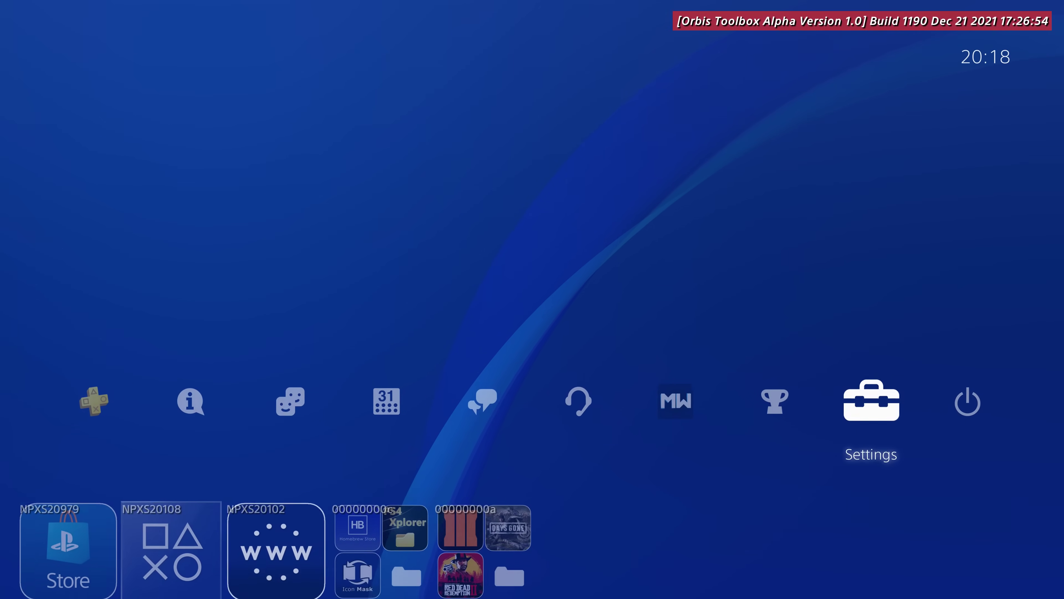
- Open the Backups games folder on the home screen
key(Down)
key(Right)
key(Right)
key(Return)
- Look through the title ID labels on the games in the Backups folder and return to Call of Duty: Black Ops III
key(Right)
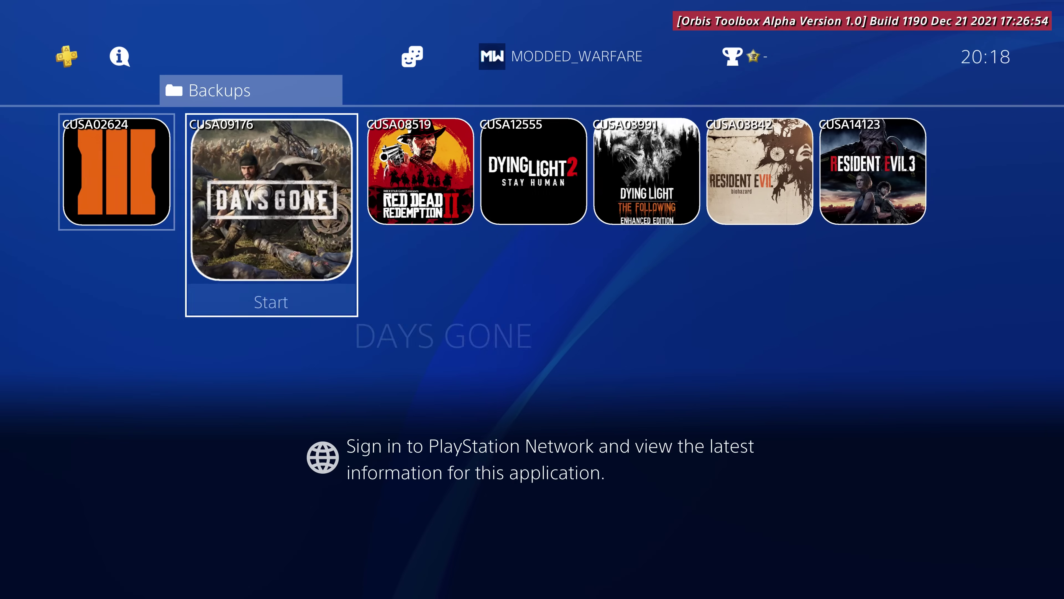
key(Right)
key(Right)
key(Right)
key(Right)
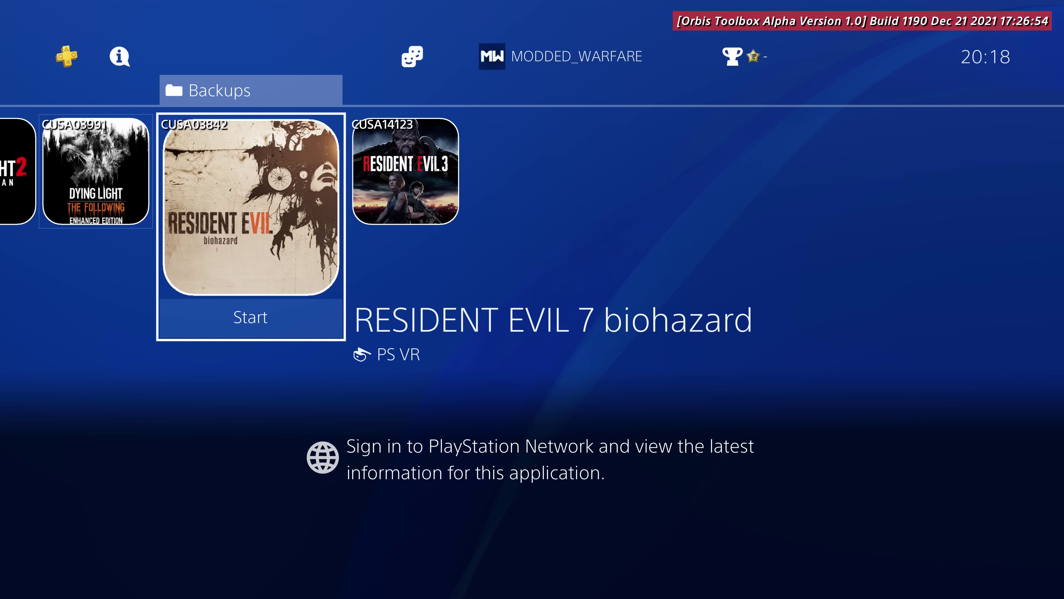
key(Left)
key(Left)
key(Left)
key(Left)
key(Left)
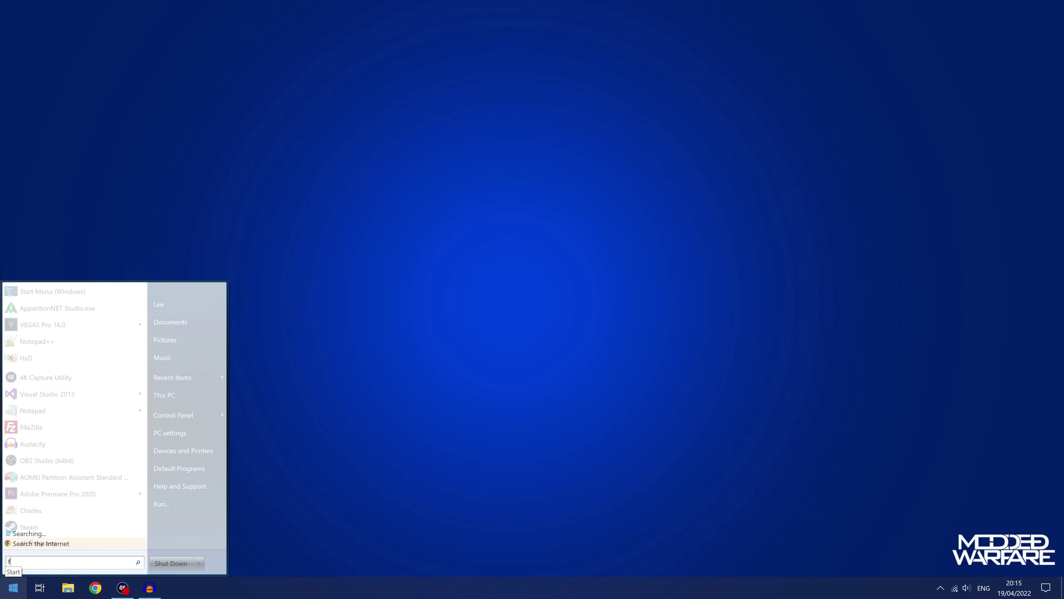
- On the PC, find and launch FileZilla, and reposition its window on the desktop
text(file)
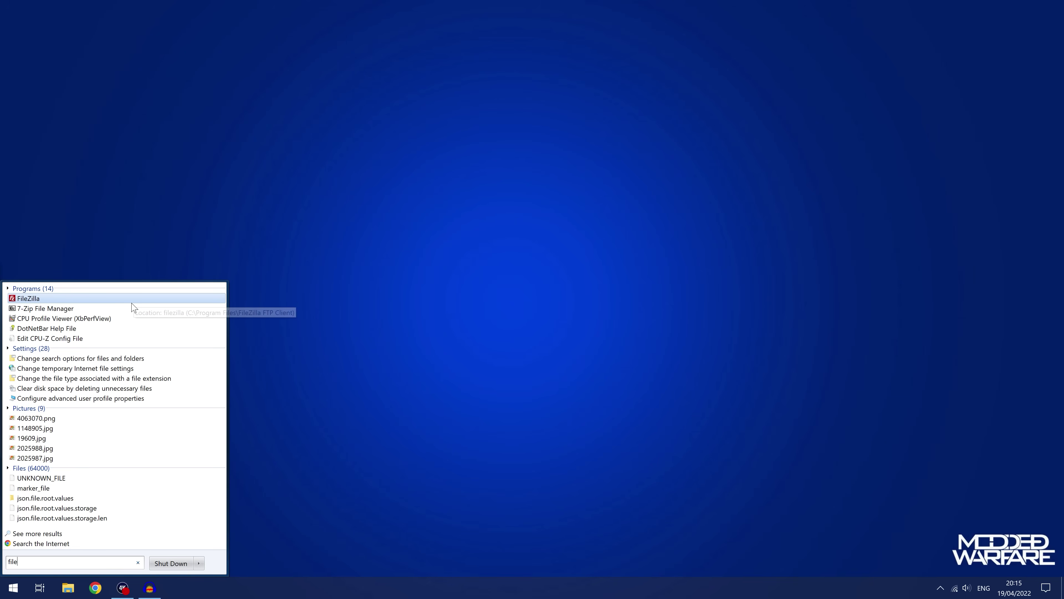
click(131, 300)
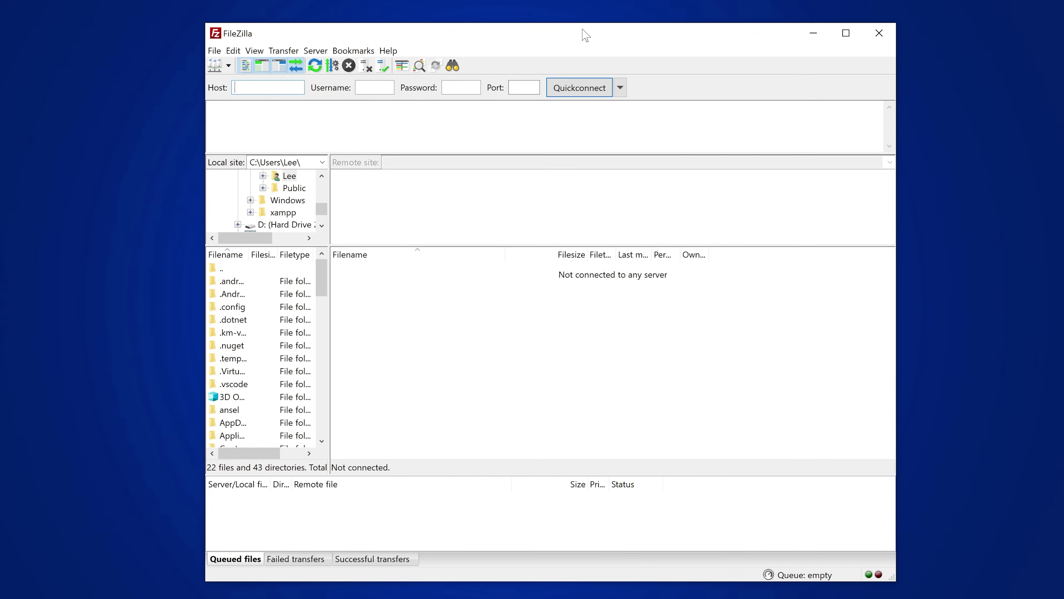
drag(583, 29, 595, 38)
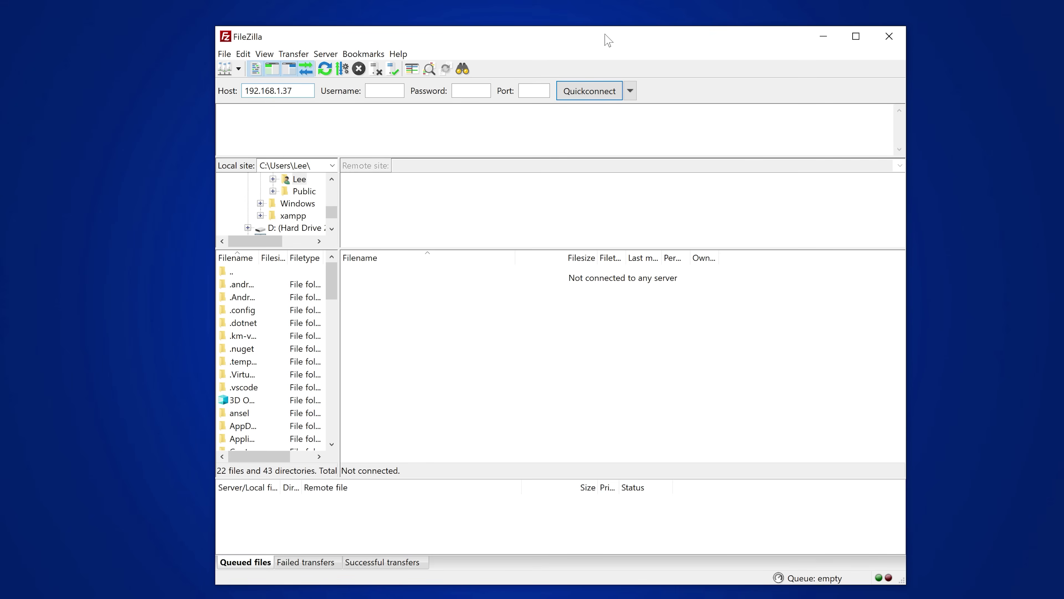
- Connect to the console's FTP server at host 192.168.1.37 on port 2121
click(534, 90)
text(2121)
click(584, 94)
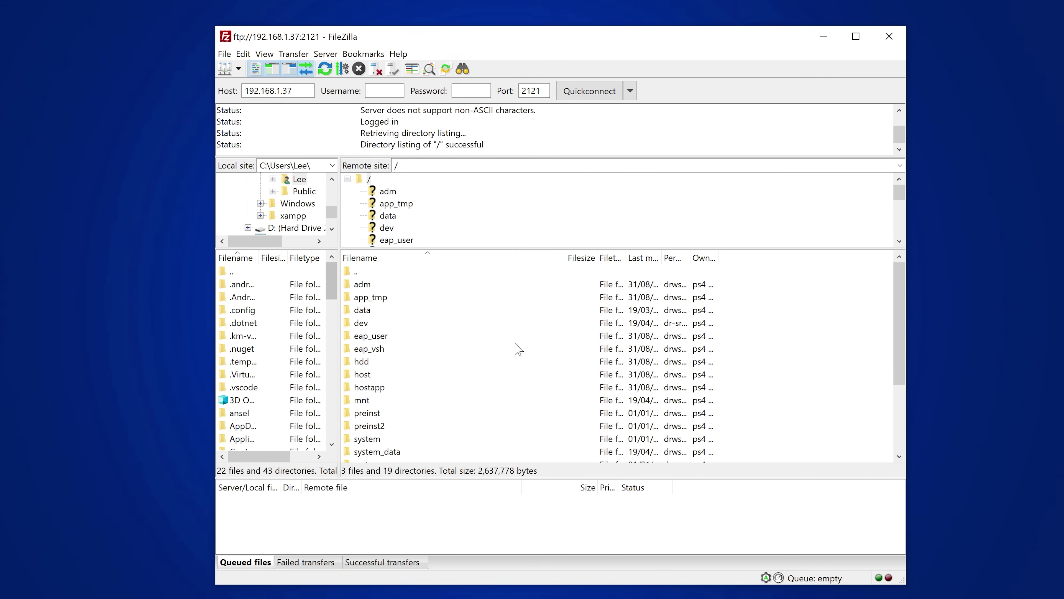
- Open the /user/app folder on the remote site
scroll(518, 349, down, 3)
scroll(434, 370, up, 3)
scroll(448, 381, down, 3)
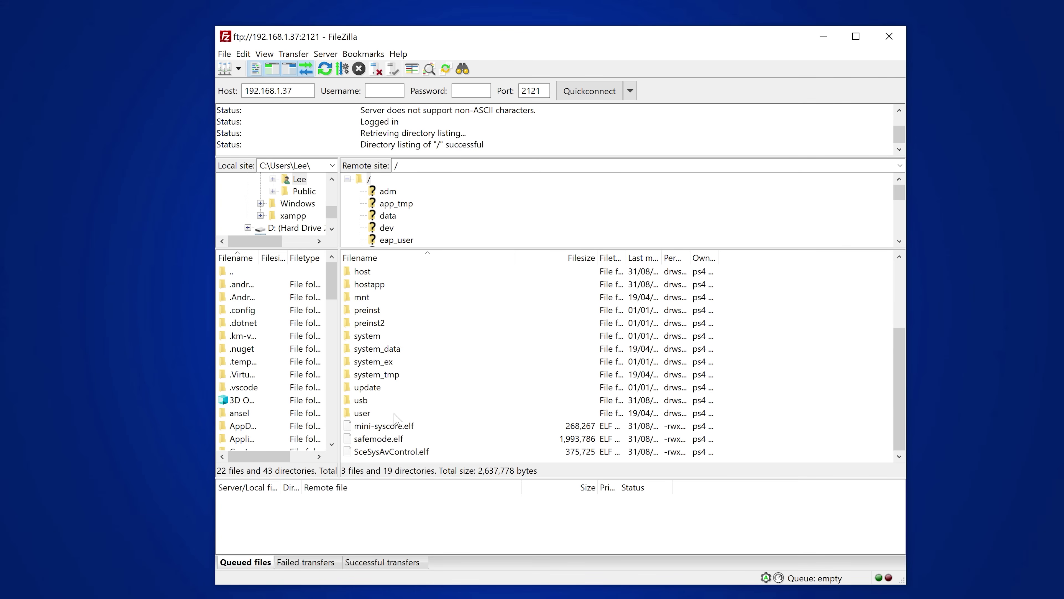
double_click(365, 413)
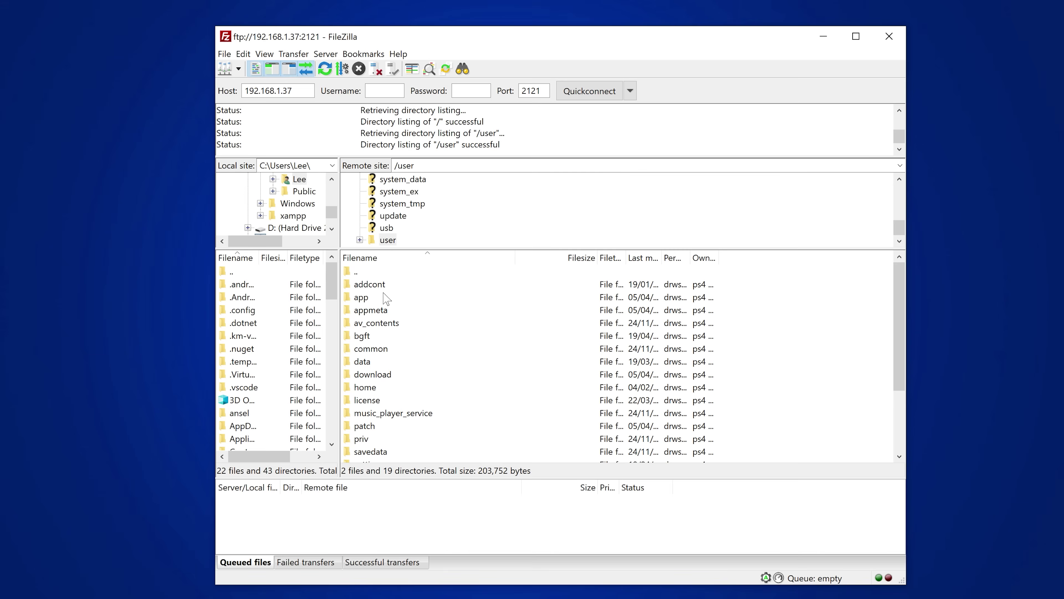
double_click(386, 298)
scroll(416, 331, down, 1)
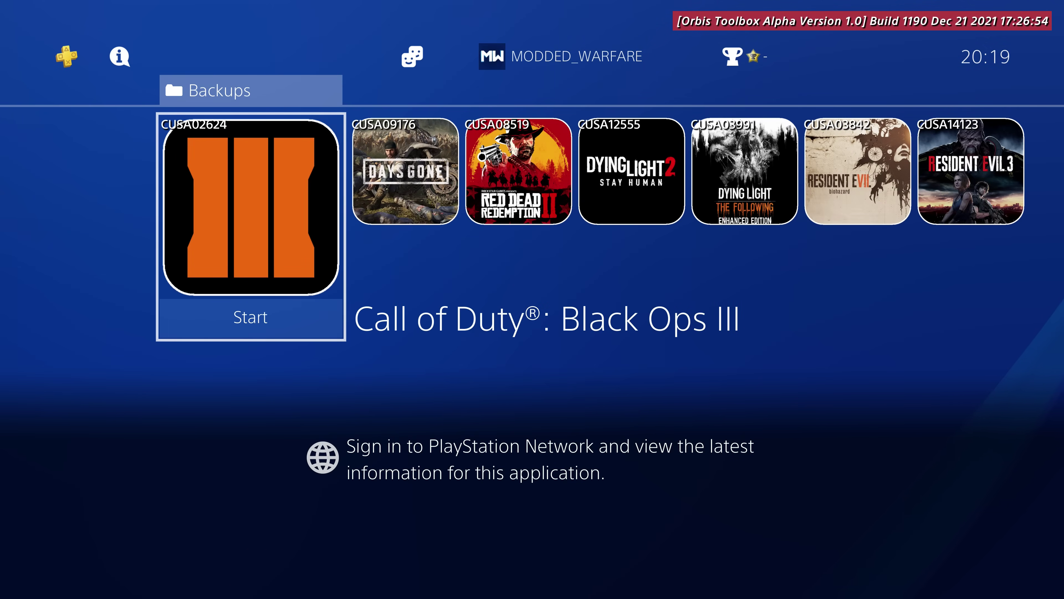
- Switch to the PS4 and view the information page for Call of Duty: Black Ops III
key(Menu)
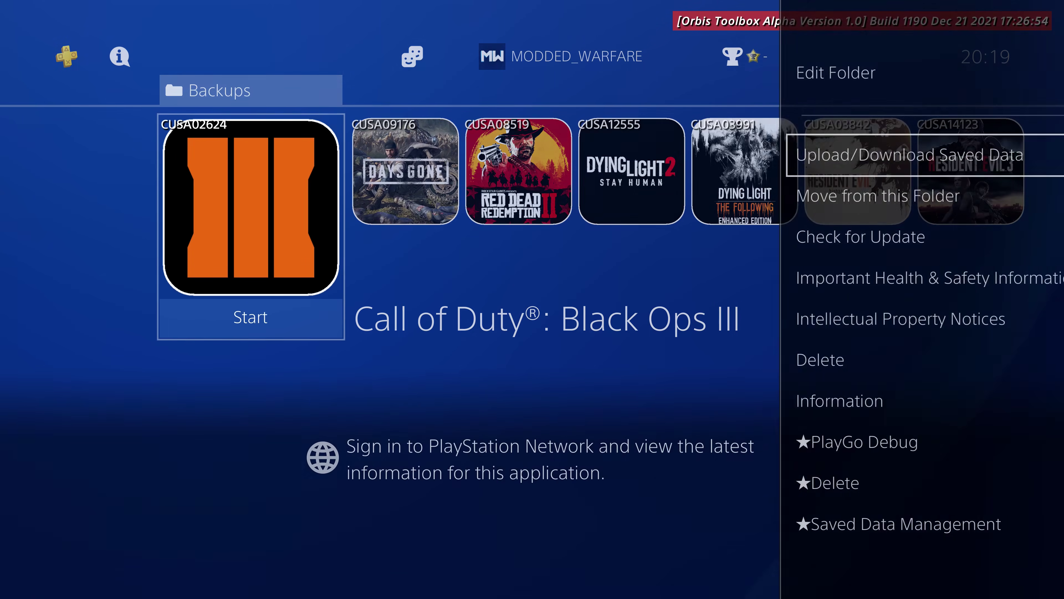
key(Down)
key(Down)
key(Down)
key(Down)
key(Down)
key(Down)
key(Down)
key(Down)
key(Up)
key(Up)
key(Return)
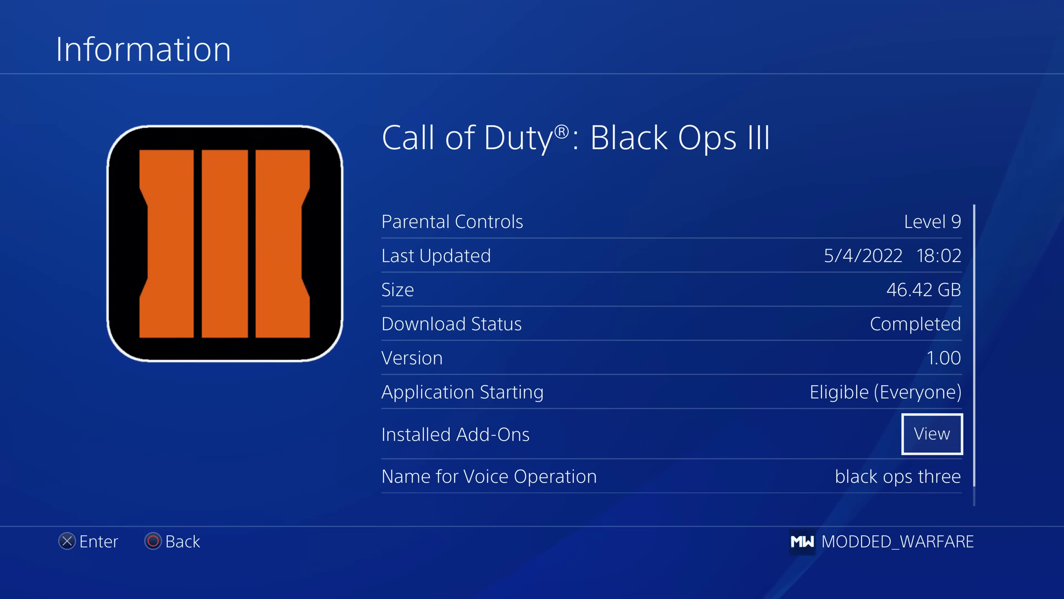
- View the list of installed add-ons for Black Ops III and return to the Backups folder
key(Return)
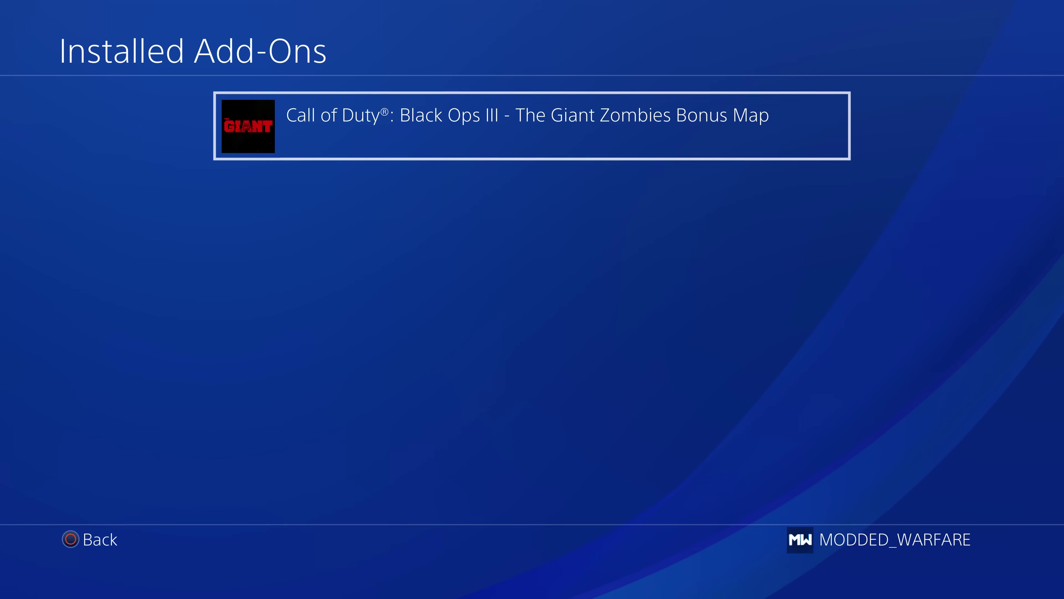
key(Escape)
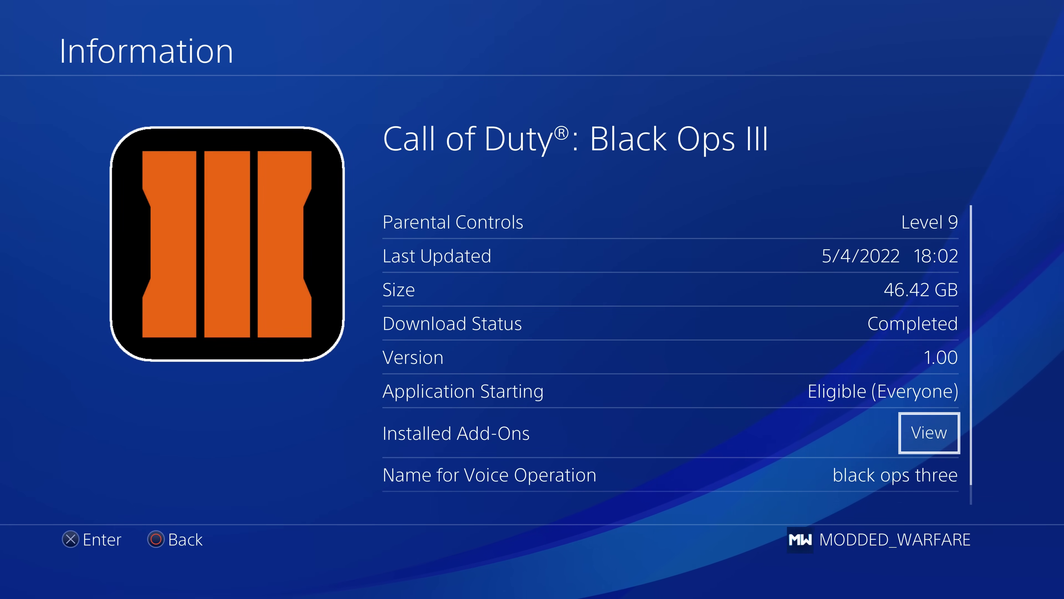
key(Escape)
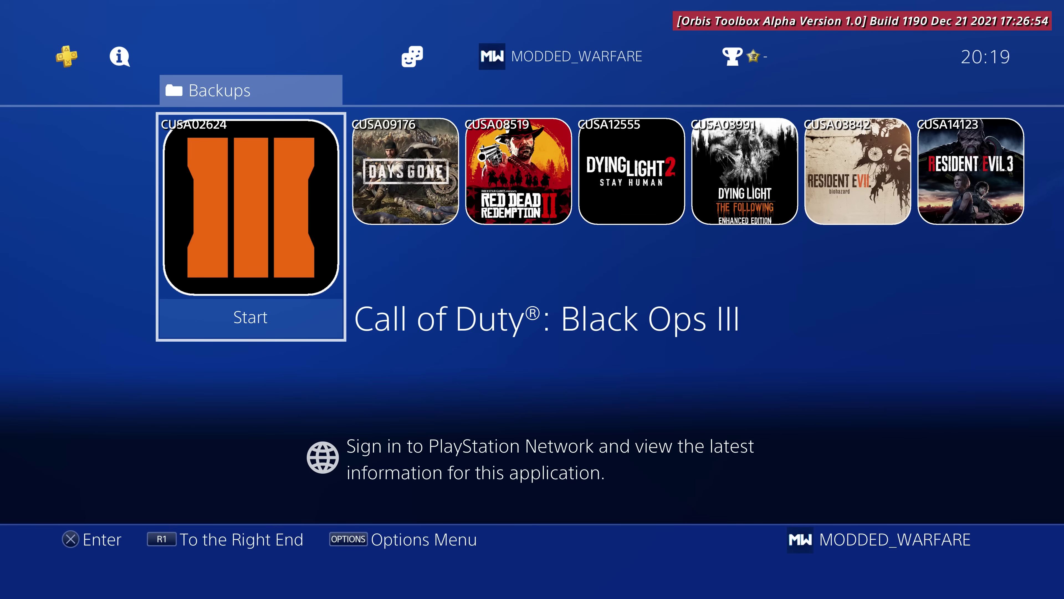
- View the information page for Resident Evil 3 and close it
key(Right)
key(Right)
key(Right)
key(Right)
key(Right)
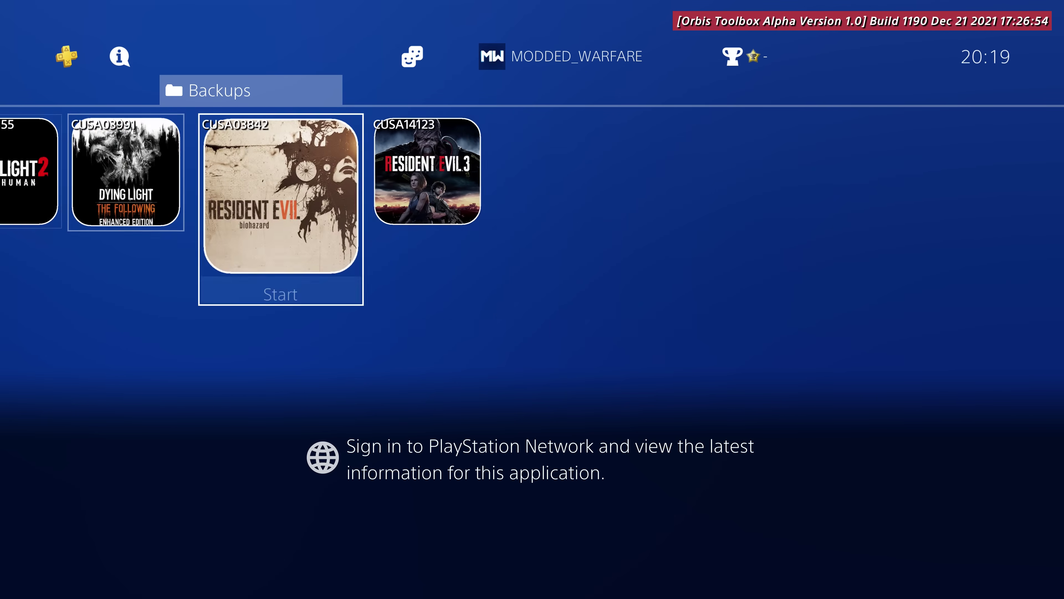
key(Right)
key(Menu)
key(Up)
key(Up)
key(Up)
key(Up)
key(Up)
key(Up)
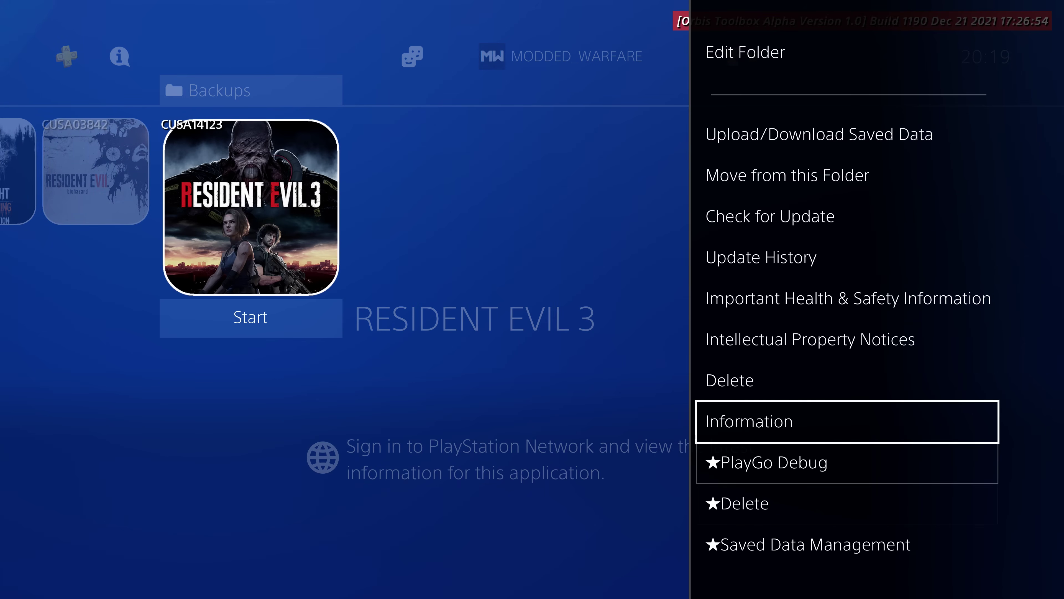
key(Return)
key(Escape)
- View the information page for Resident Evil 7 biohazard and close it
key(Left)
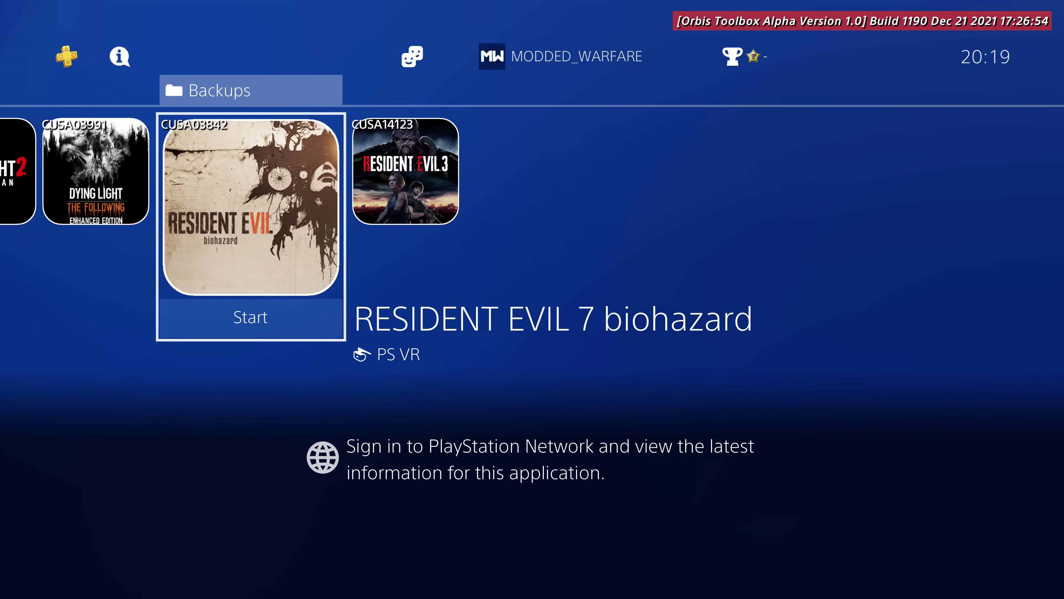
key(Menu)
key(Down)
key(Down)
key(Down)
key(Down)
key(Down)
key(Down)
key(Down)
key(Return)
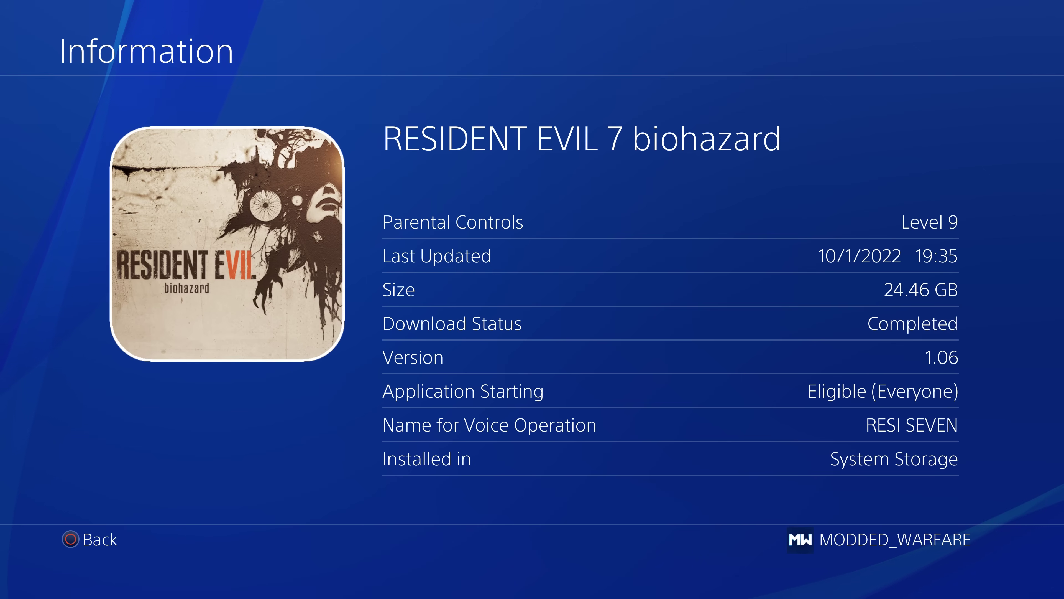
key(Escape)
- Look through the Backups games between Black Ops III and Resident Evil 7, comparing their title IDs, and return to Black Ops III
key(Left)
key(Left)
key(Left)
key(Left)
key(Left)
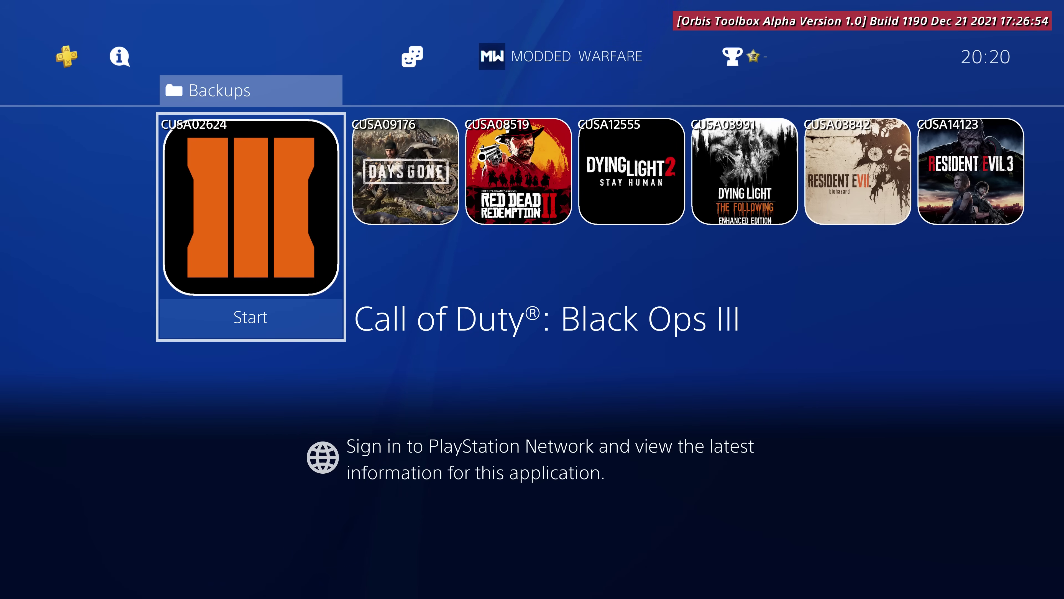
key(Right)
key(Right)
key(Right)
key(Right)
key(Right)
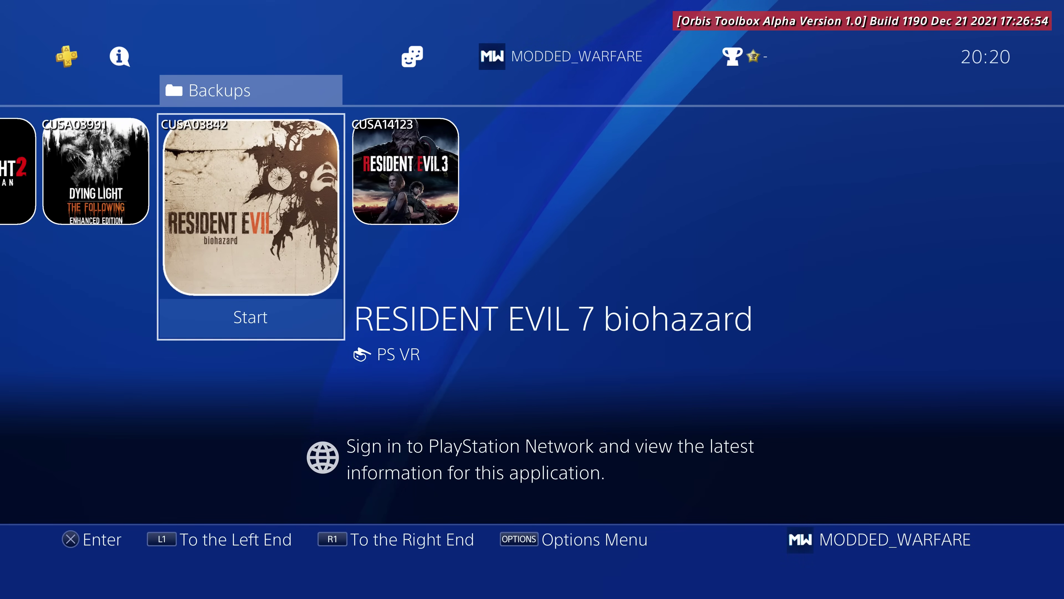
key(Left)
key(Left)
key(Left)
key(Left)
key(Left)
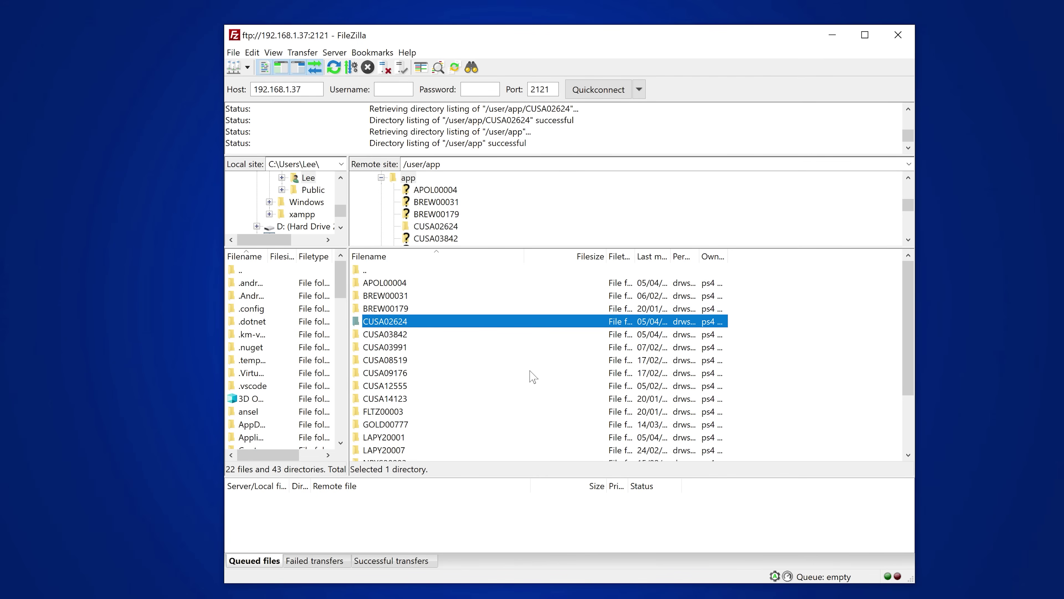
- Switch to FileZilla and examine the app.pkg file inside the CUSA02624 game folder under /user/app
double_click(412, 323)
click(385, 322)
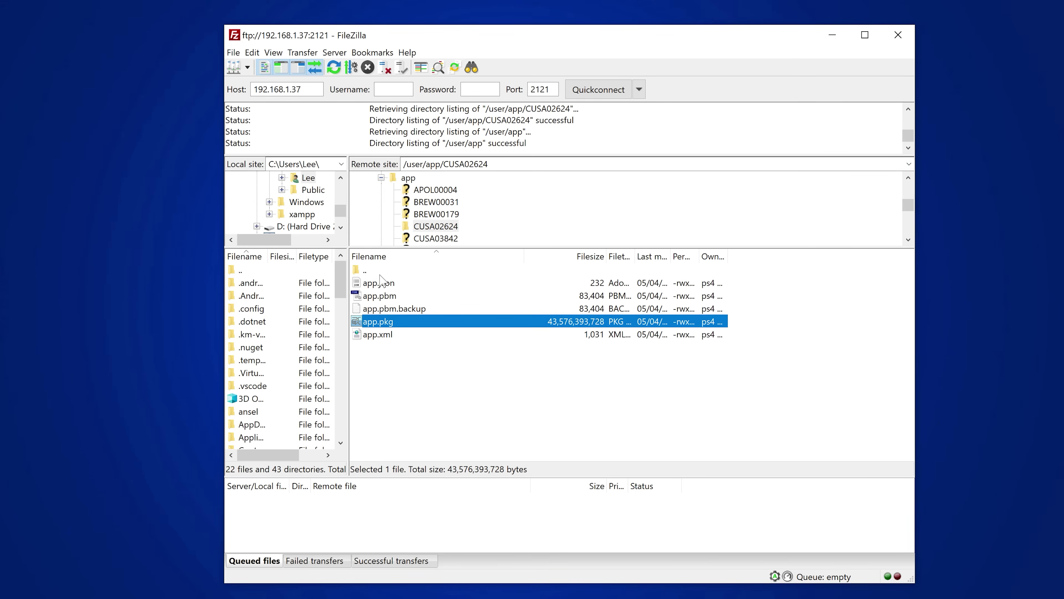
double_click(422, 273)
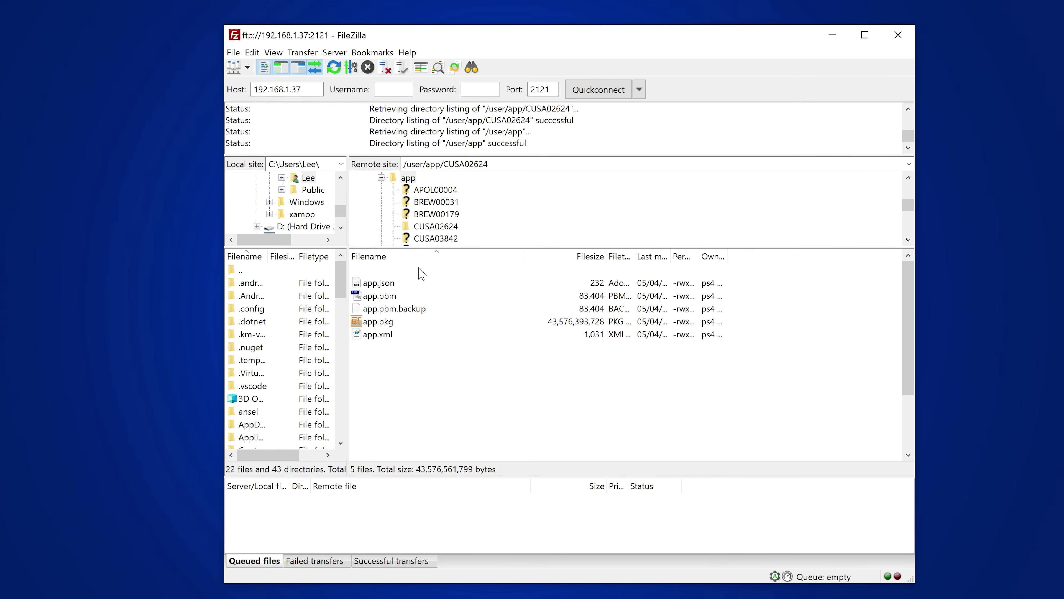
- Open the /user/addcont folder on the remote site and select the CUSA02624 folder
double_click(421, 273)
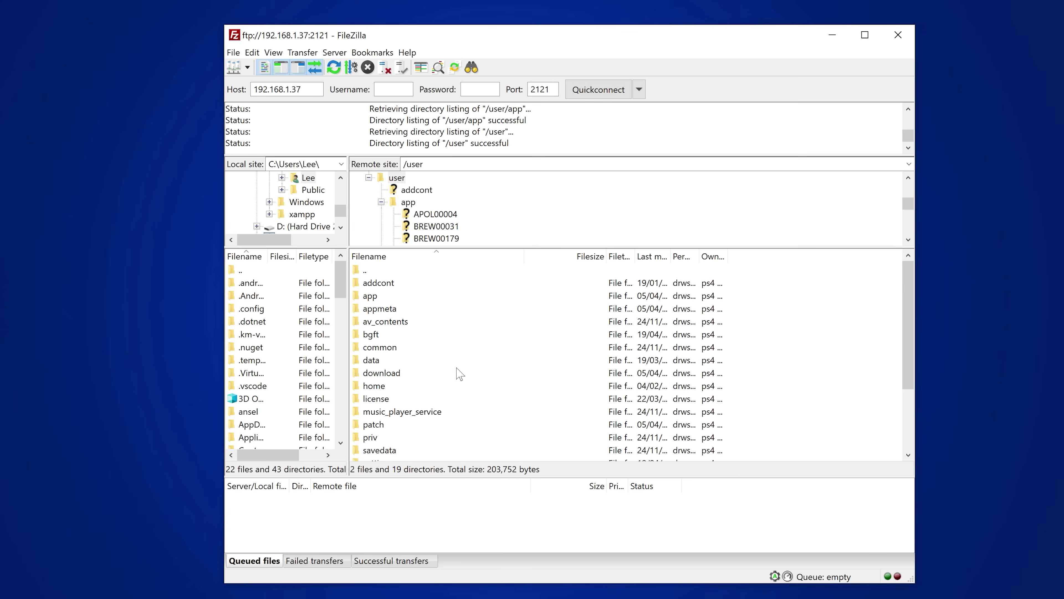
click(394, 284)
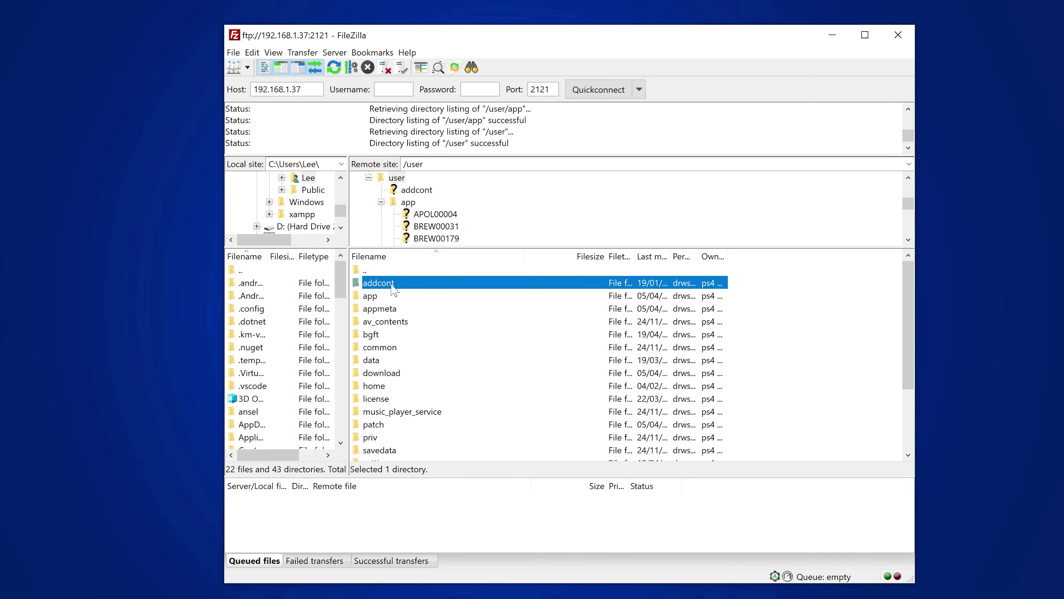
double_click(407, 284)
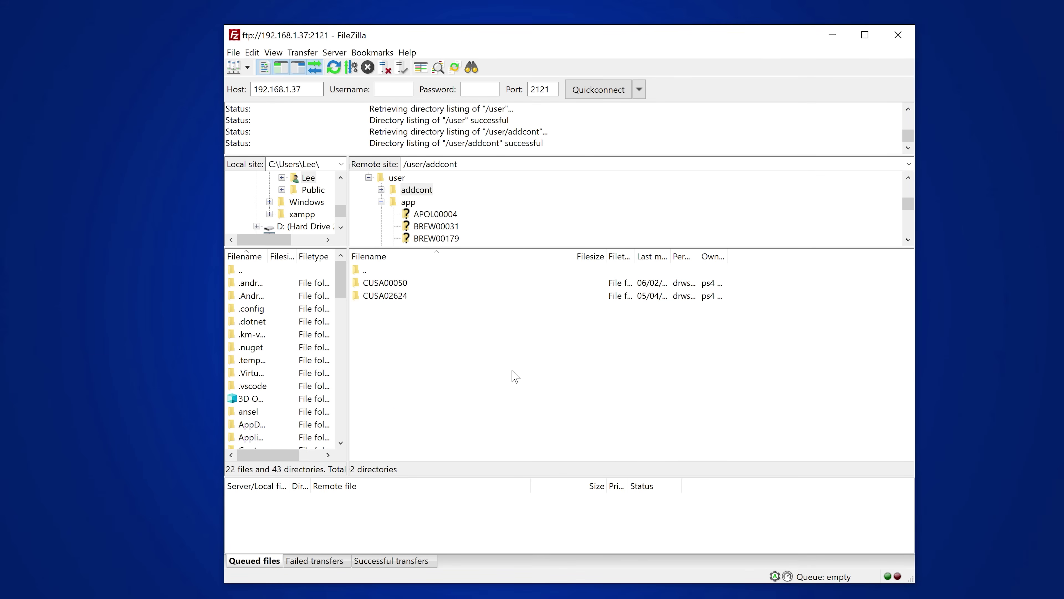
click(410, 296)
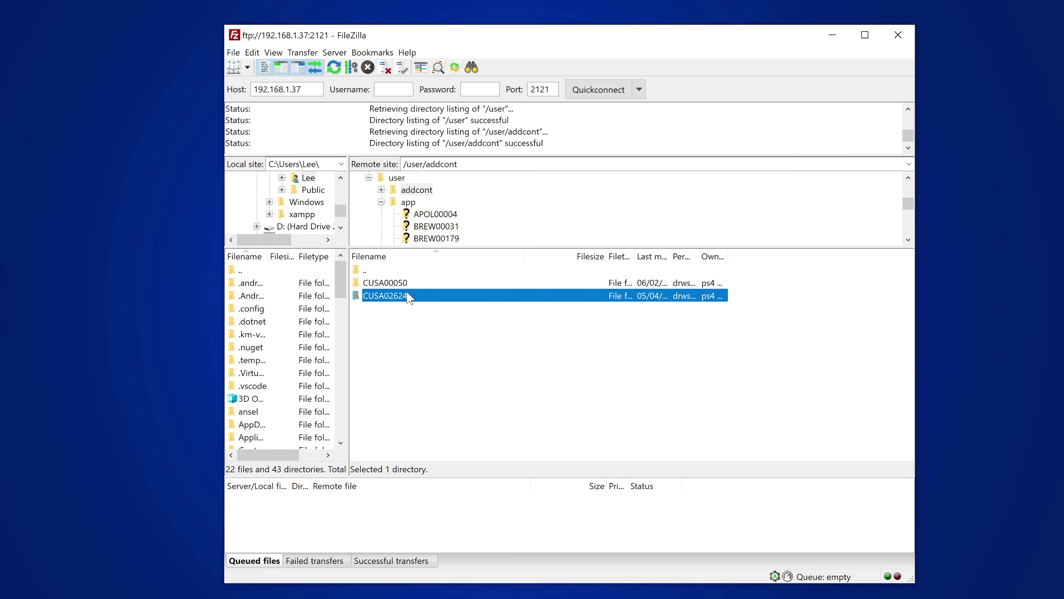
- Open the BLACKOPS3GIANT00 add-on folder inside CUSA02624 under /user/addcont and select its ac.pkg file
double_click(434, 298)
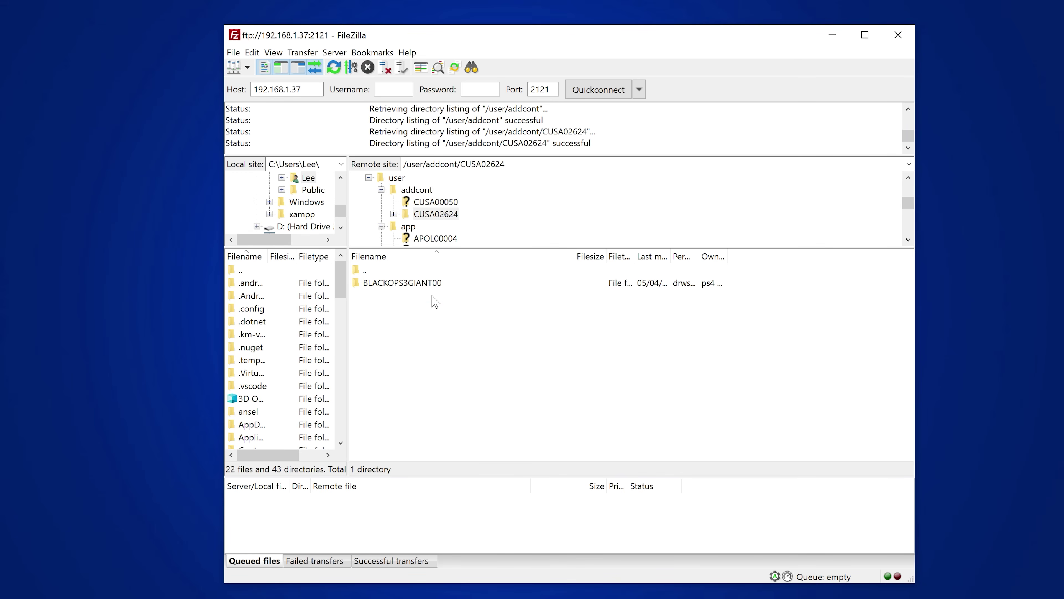
click(443, 283)
double_click(425, 287)
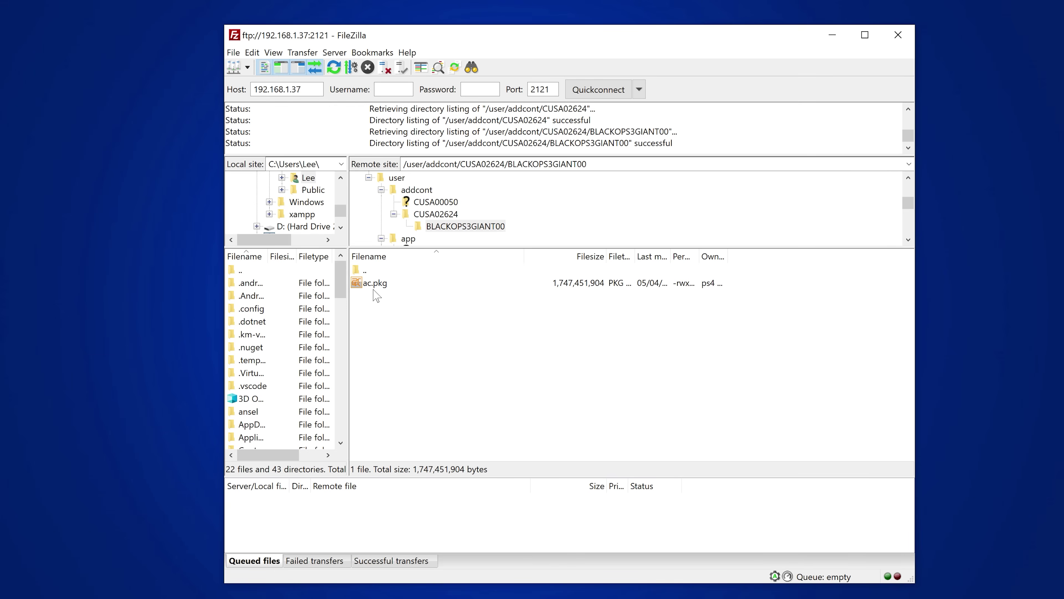
click(388, 289)
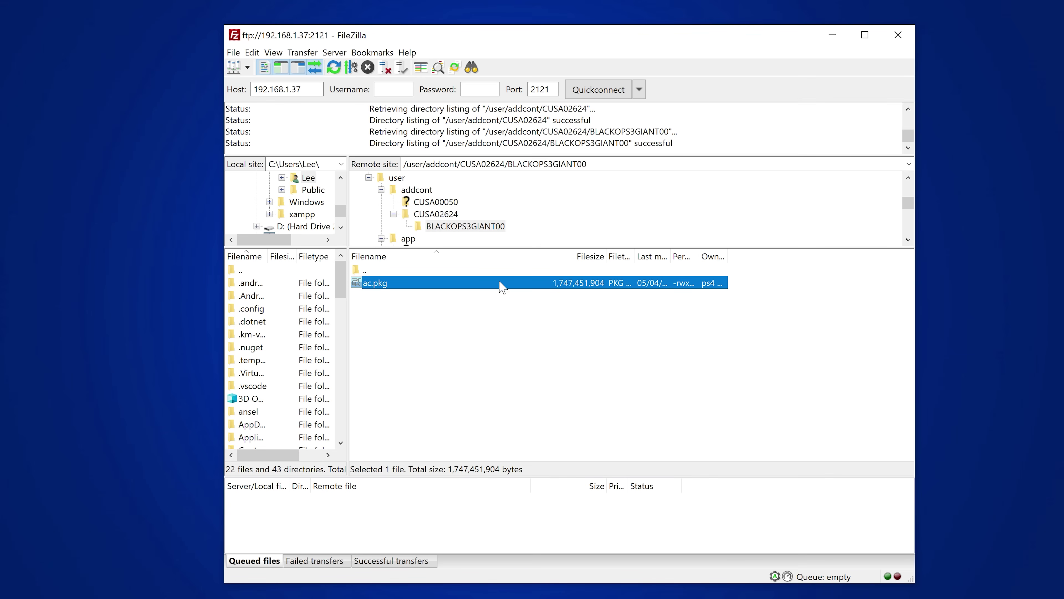
- Go back up to the /user directory on the remote site and open its patch folder
double_click(411, 271)
double_click(411, 272)
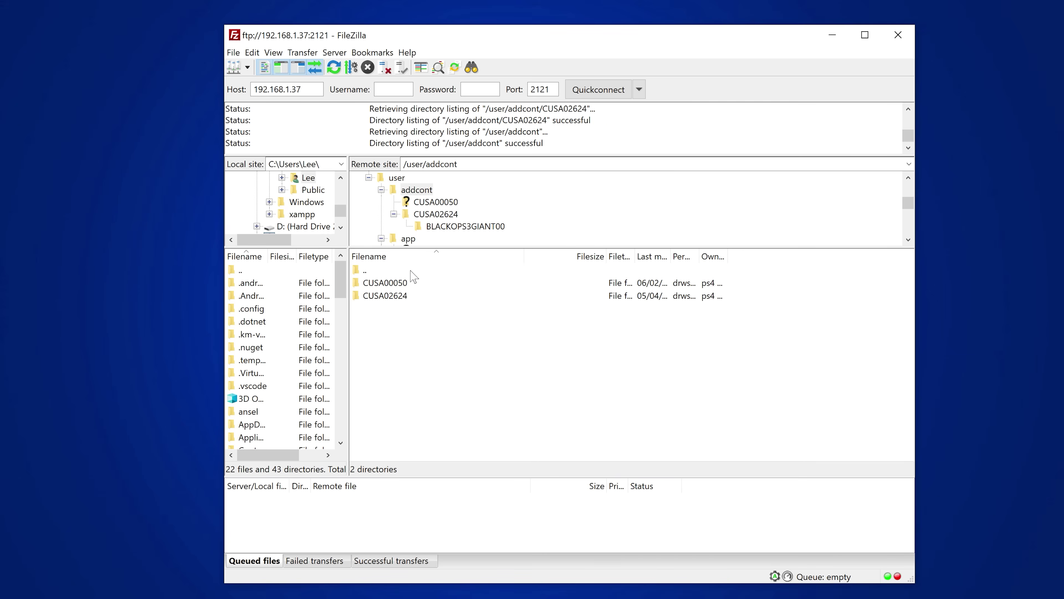
double_click(411, 272)
click(399, 284)
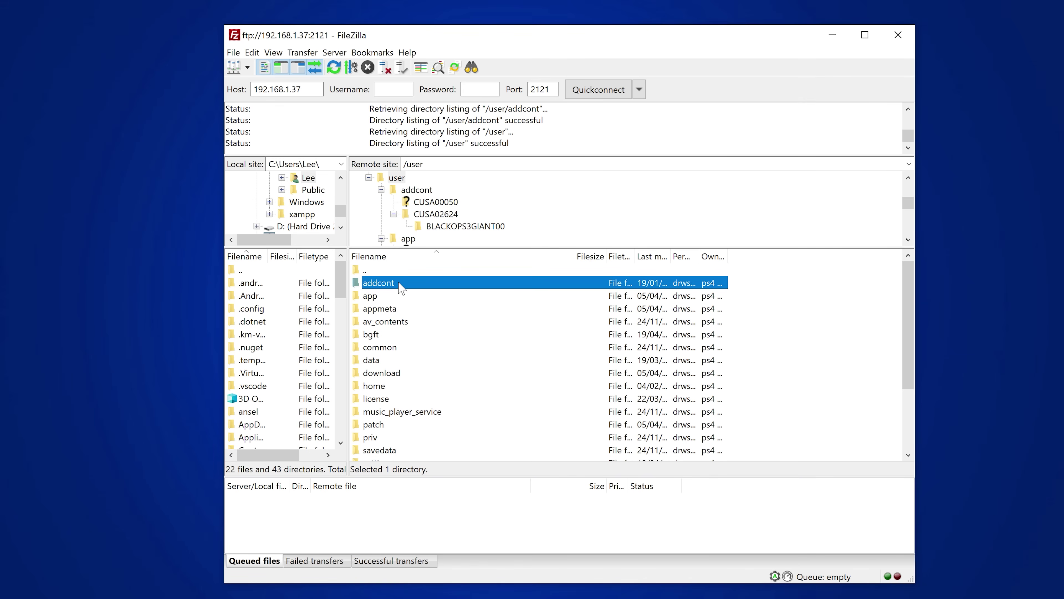
click(392, 296)
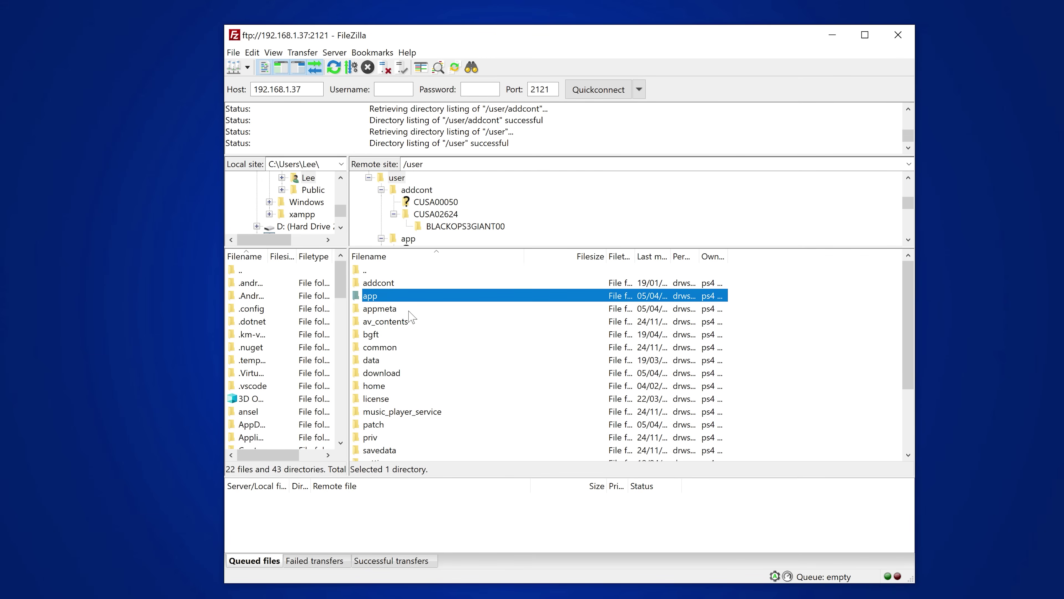
click(390, 424)
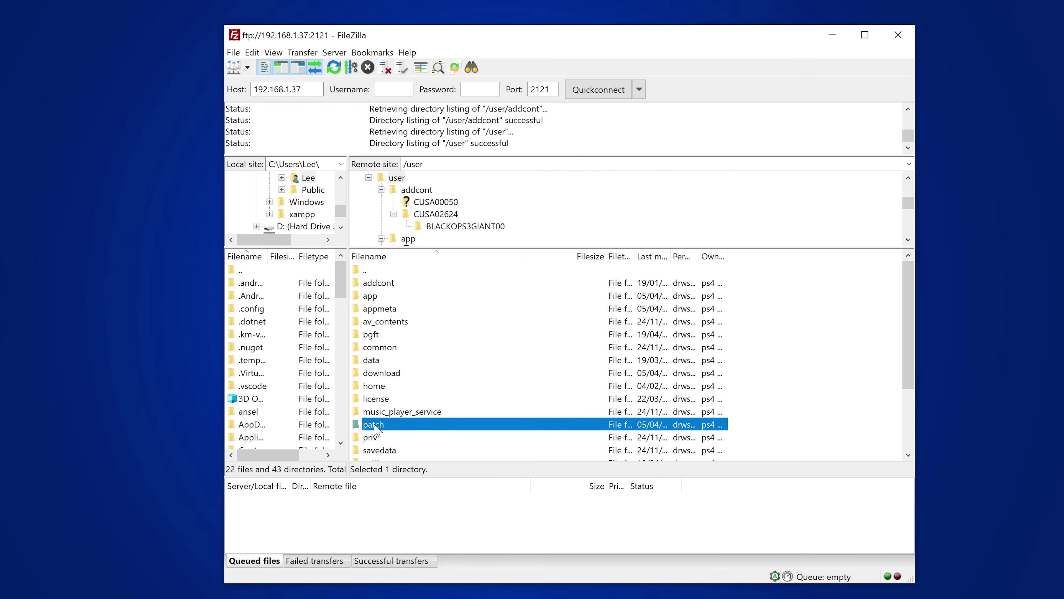
double_click(393, 424)
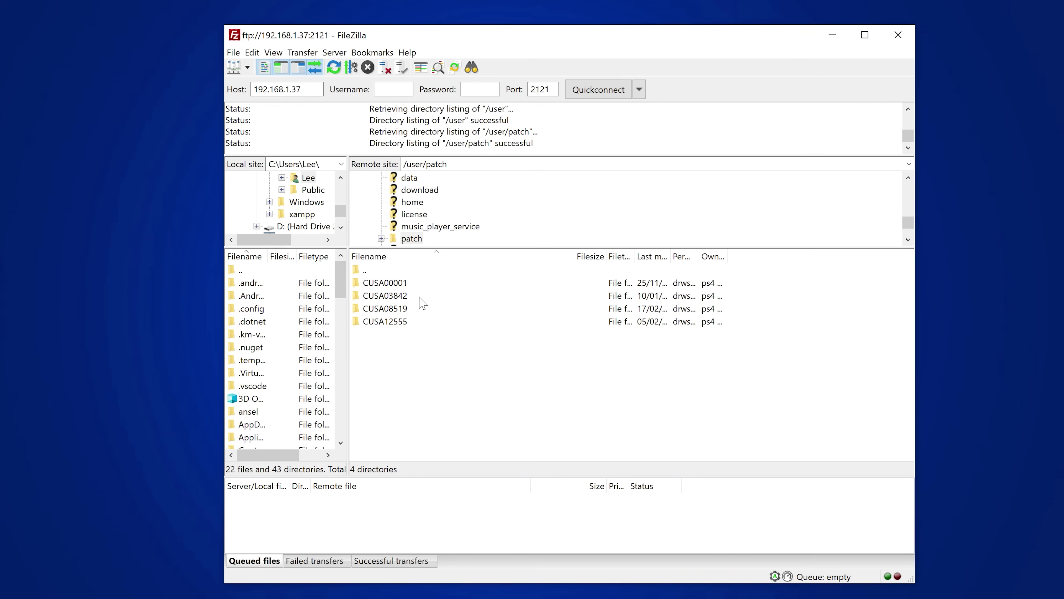
- Open the CUSA03842 folder under /user/patch and select the patch.pkg update file
click(408, 297)
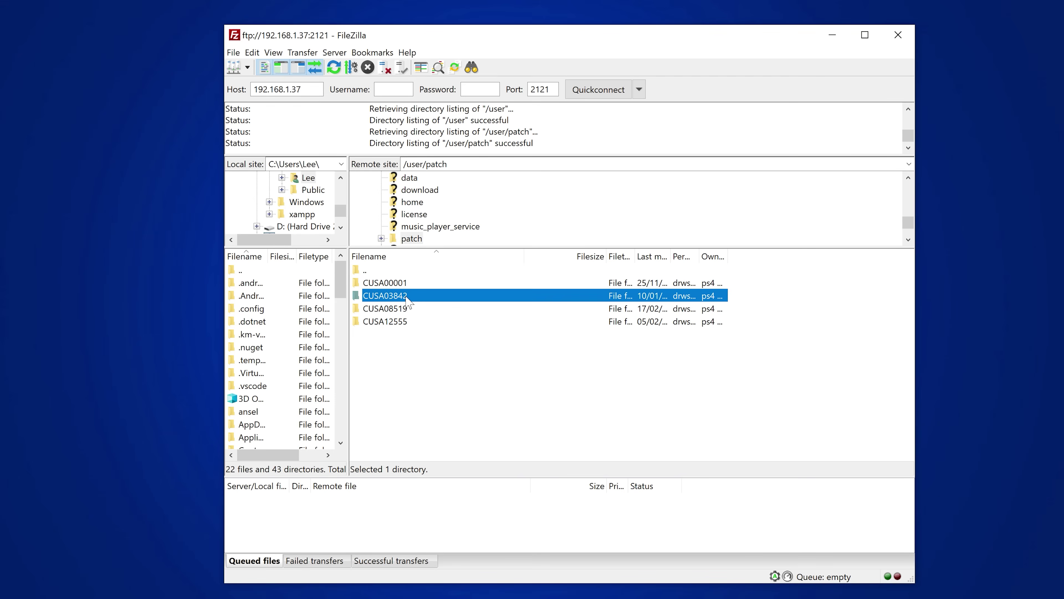
double_click(432, 296)
click(396, 322)
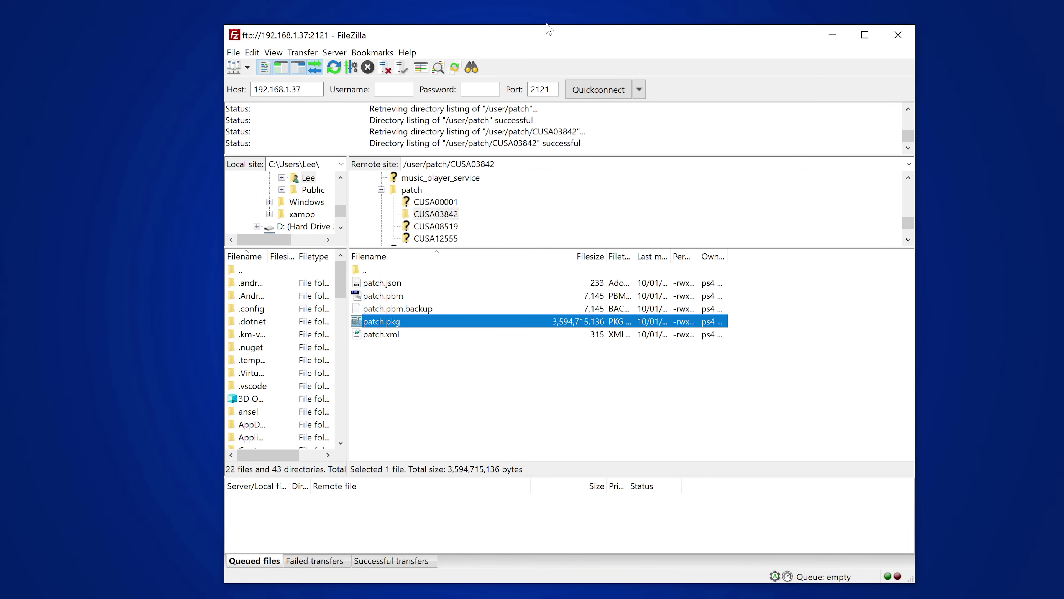
drag(467, 310, 3, 54)
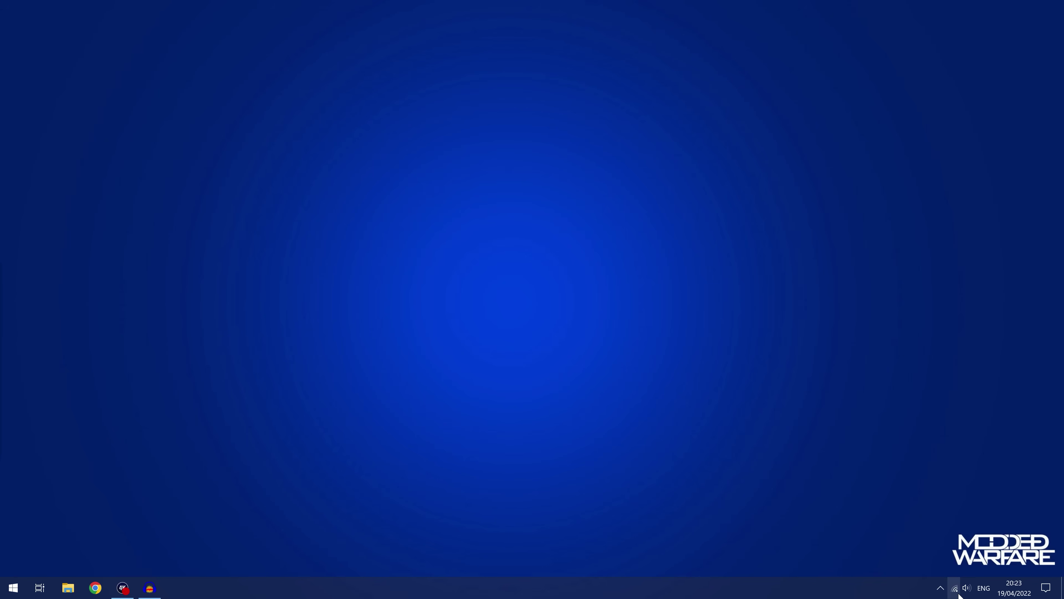
- Switch to the Windows Network & Internet settings and open the list of network adapters
right_click(954, 587)
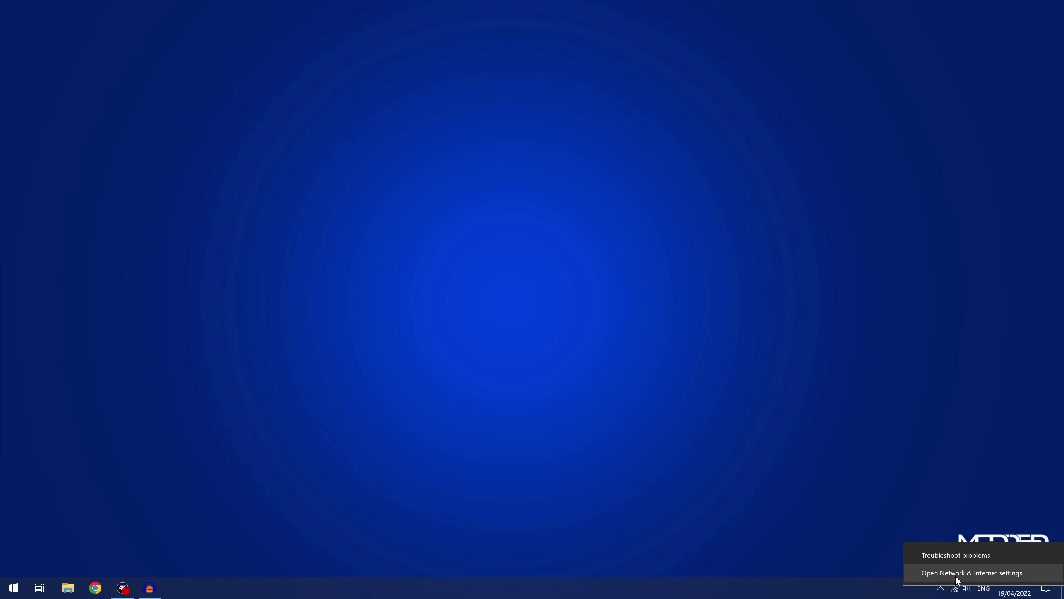
click(957, 574)
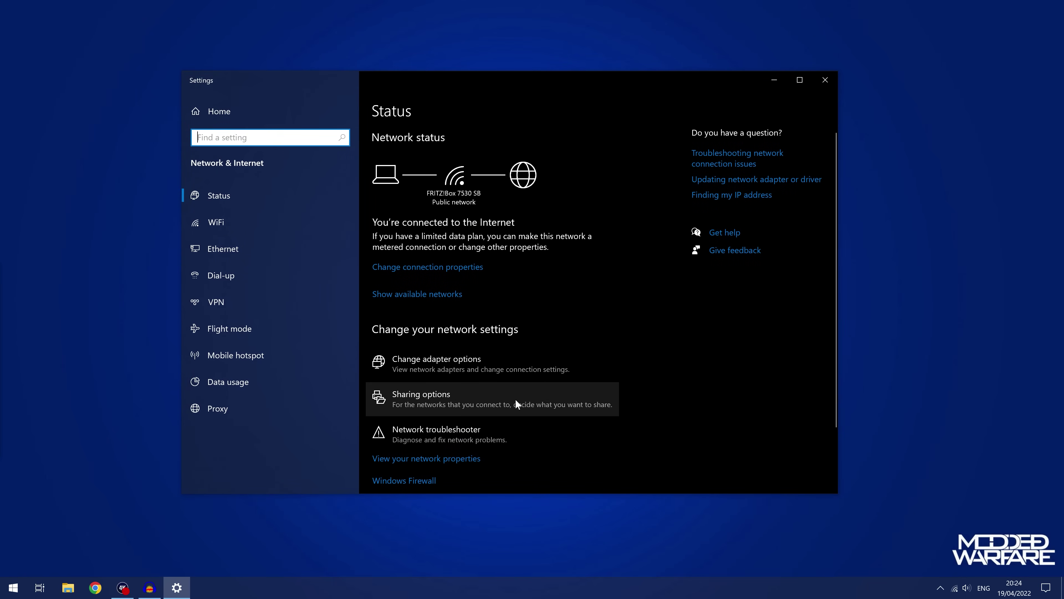
click(452, 364)
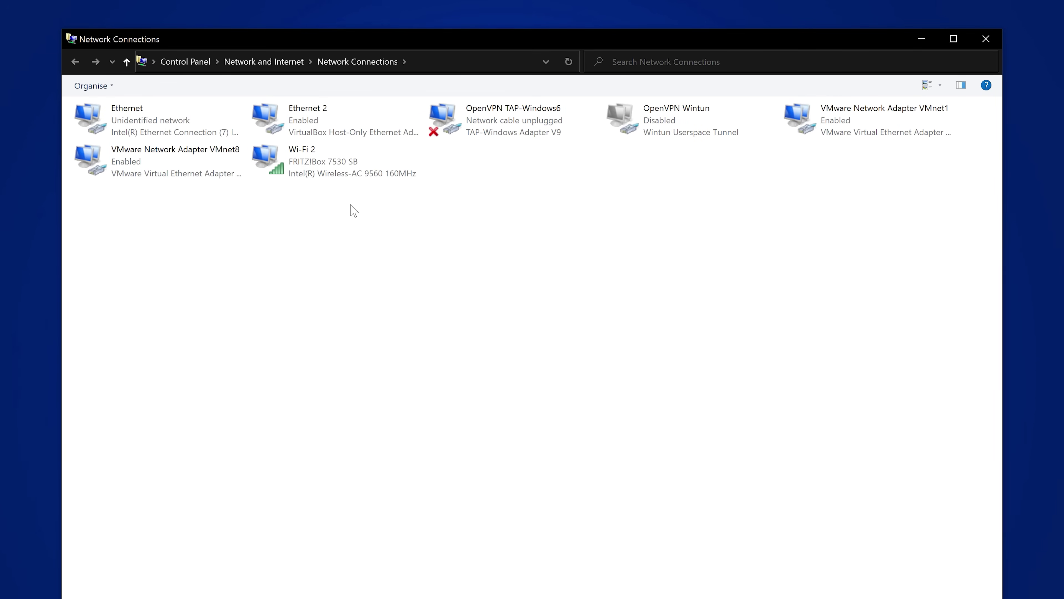
- Enable Internet Connection Sharing on the Wi-Fi 2 adapter, with Ethernet as the home networking connection
click(306, 178)
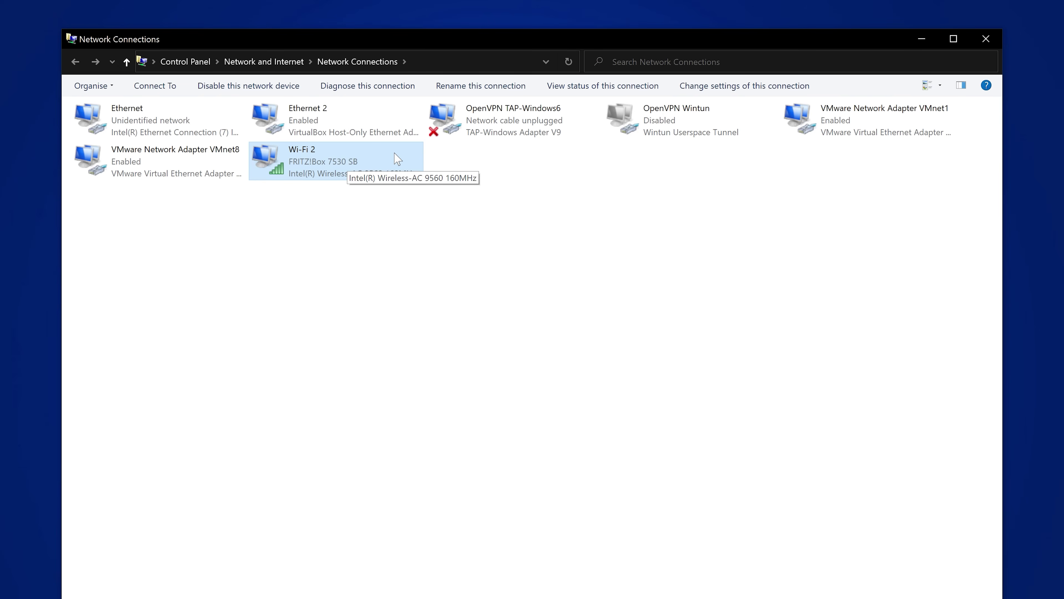
right_click(360, 162)
click(437, 311)
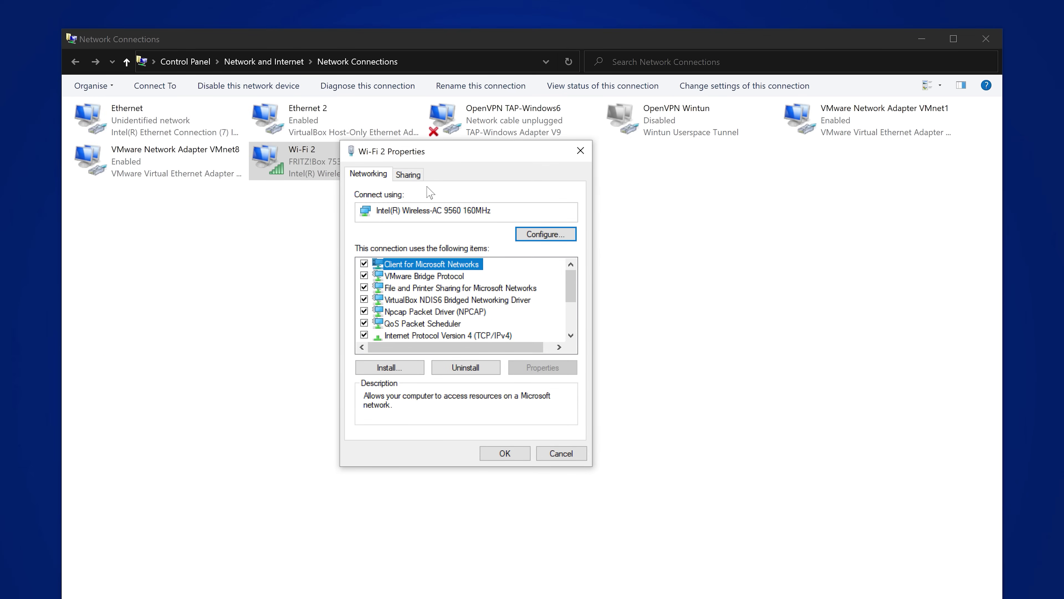
click(407, 174)
click(401, 217)
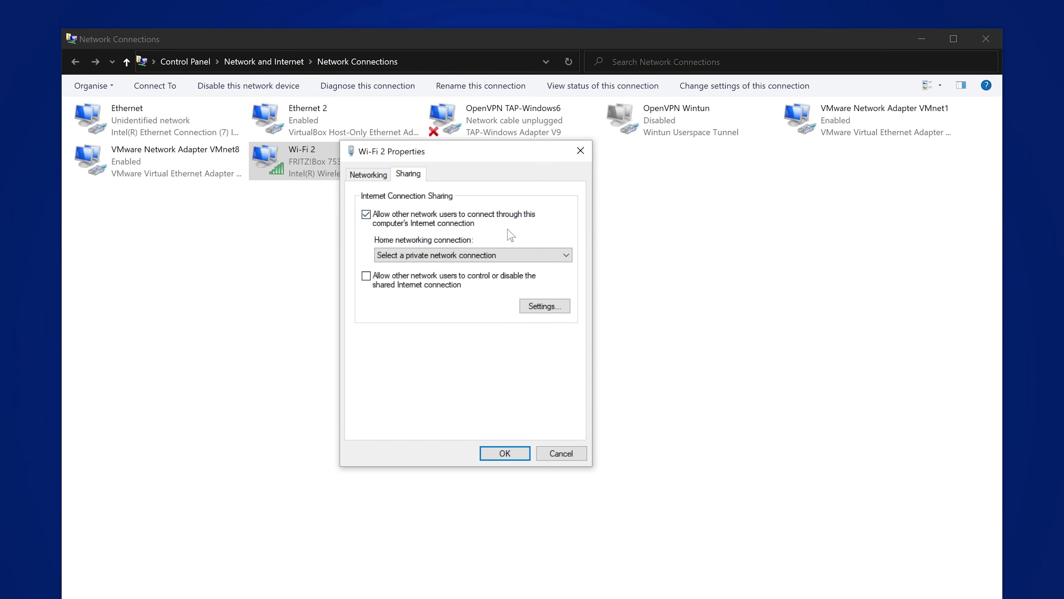
click(466, 257)
click(465, 312)
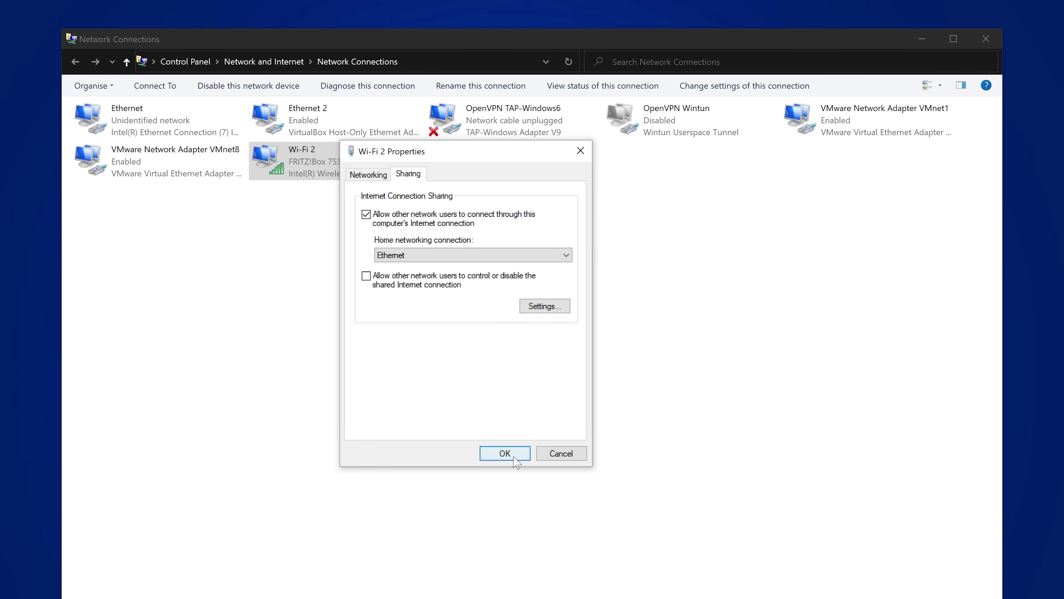
click(505, 453)
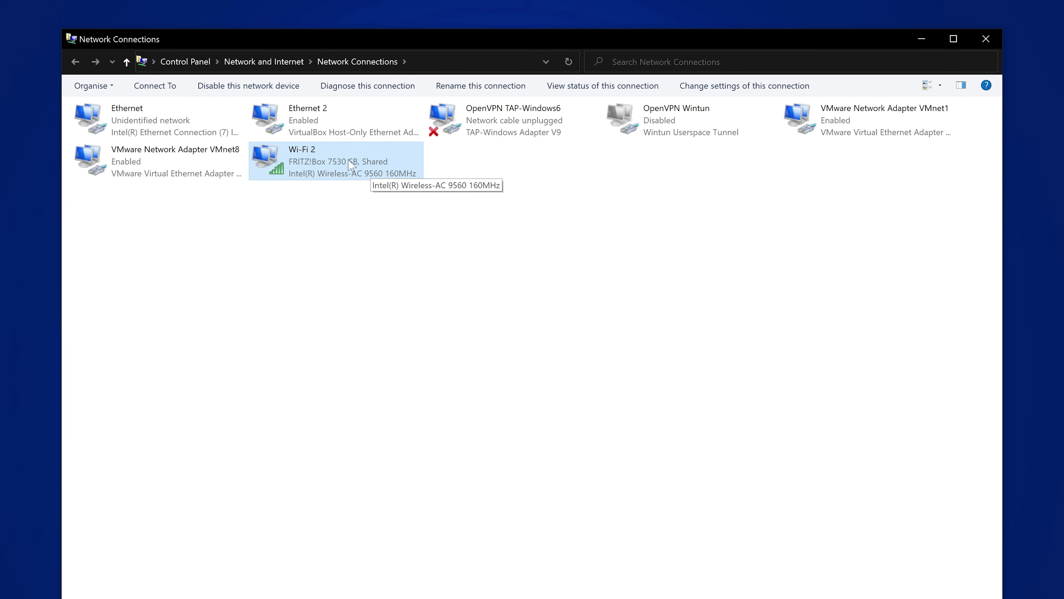
- Select the Ethernet adapter, and close the Network Connections and Settings windows
click(140, 124)
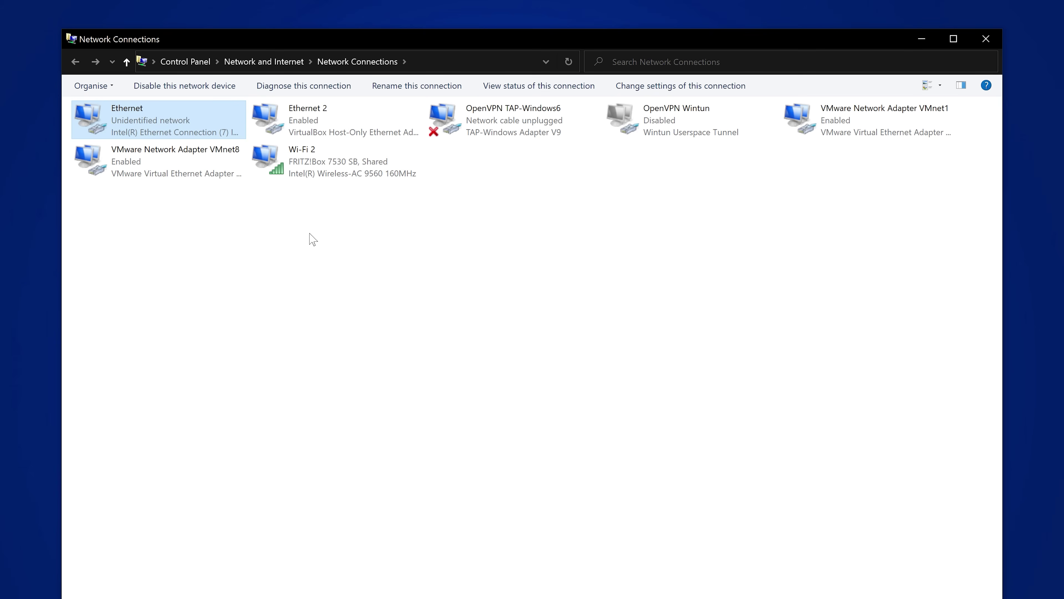
click(986, 38)
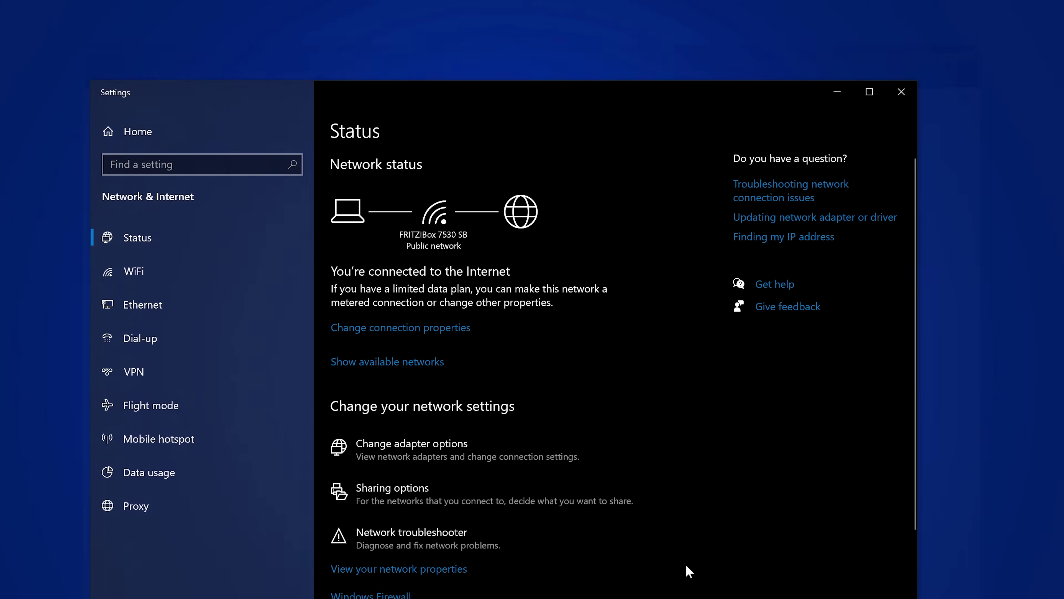
click(902, 92)
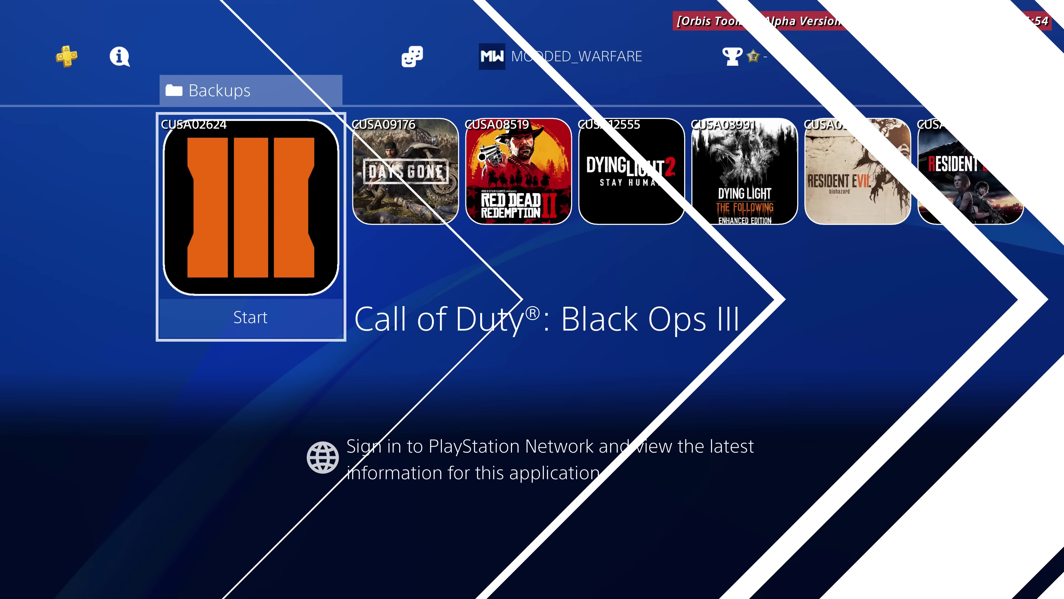
- Switch to the PS4, leave the Backups folder and open the Network settings
key(Escape)
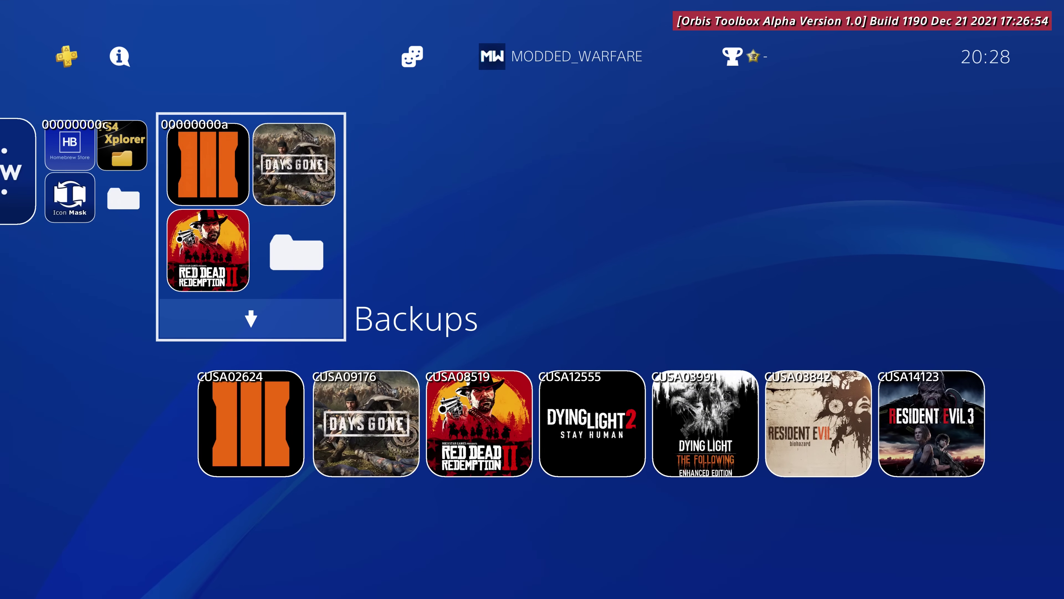
key(Right)
key(Left)
key(Return)
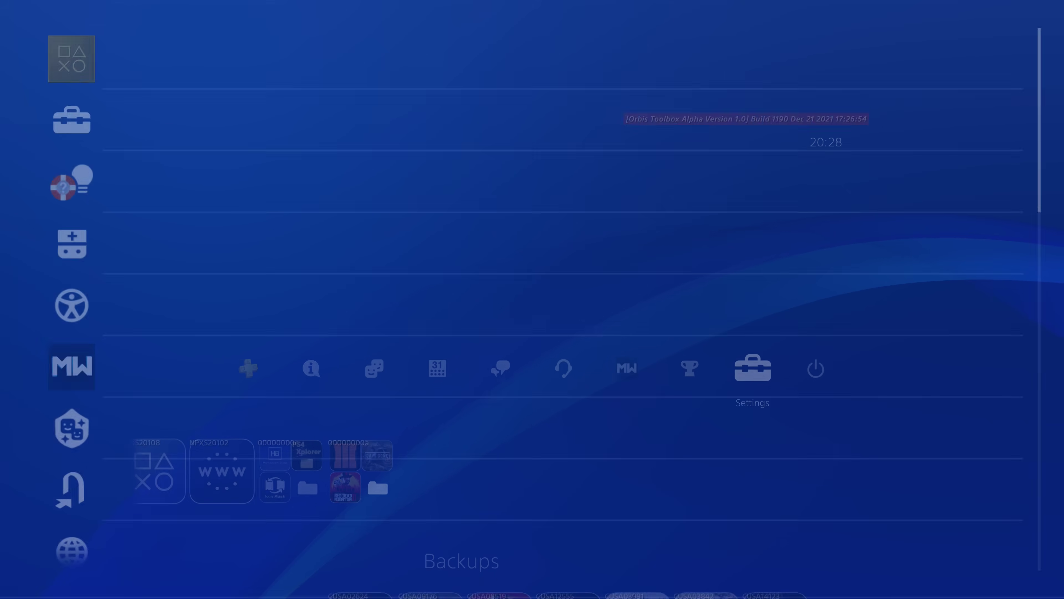
key(Down)
key(Down)
key(Down)
key(Down)
key(Down)
key(Down)
key(Return)
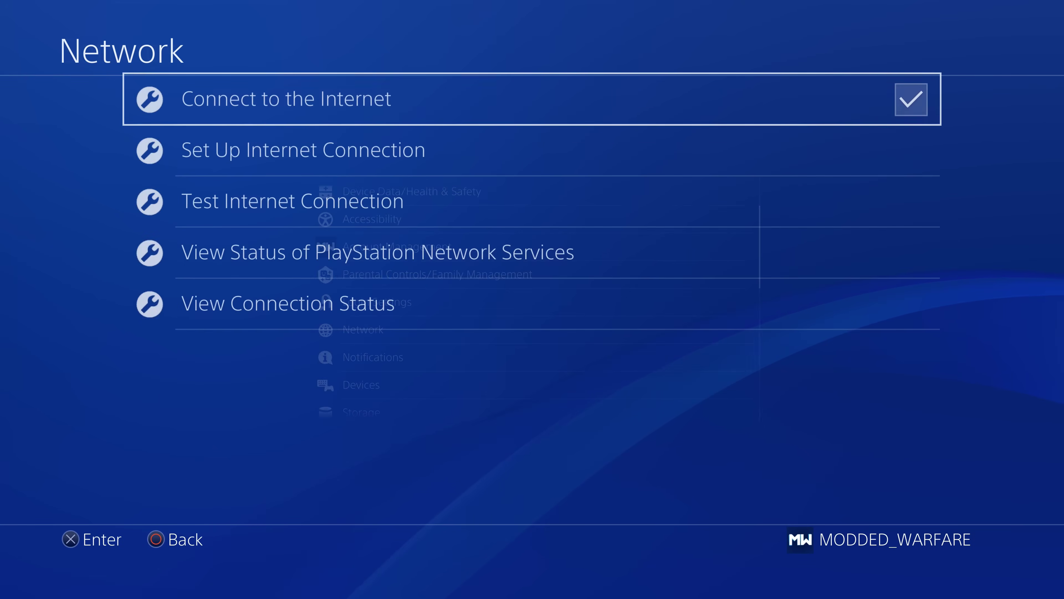
- Set up the Internet connection using a LAN cable, custom setup, automatic IP address, no DHCP host name and manual DNS
key(Down)
key(Return)
key(Down)
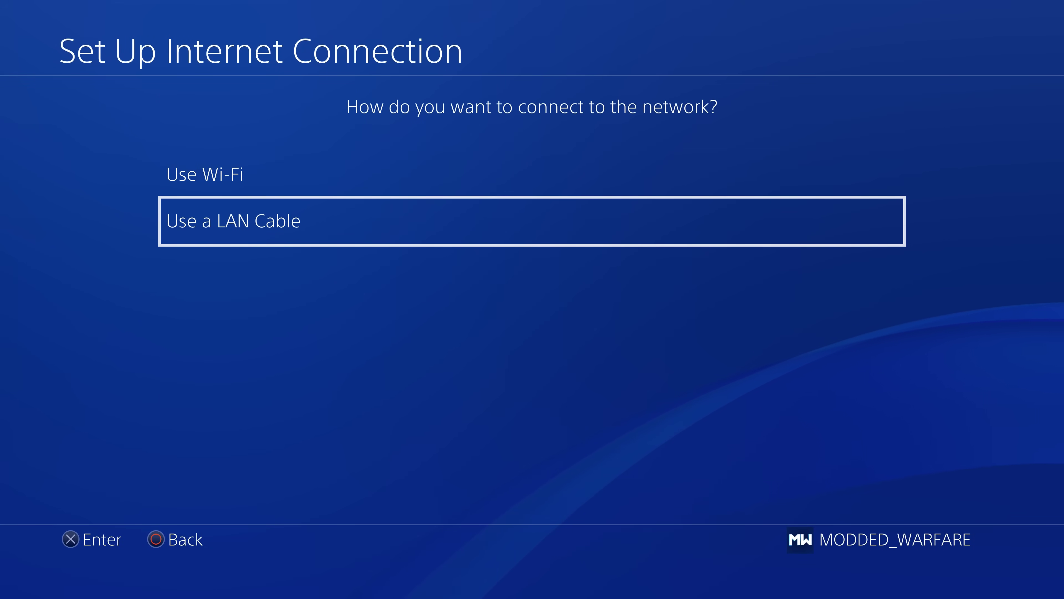
key(Return)
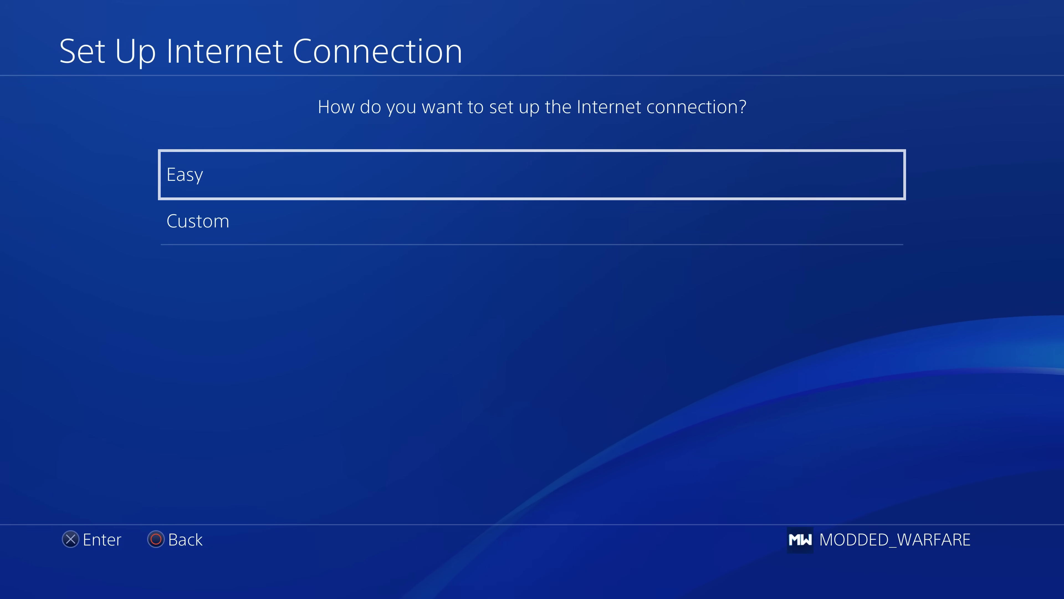
key(Down)
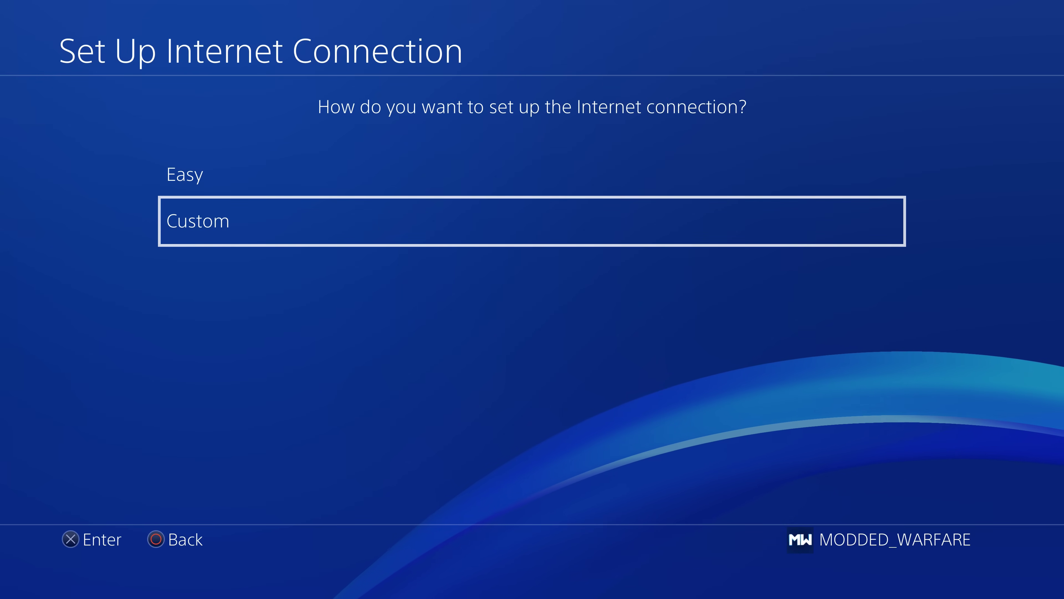
key(Return)
key(Return)
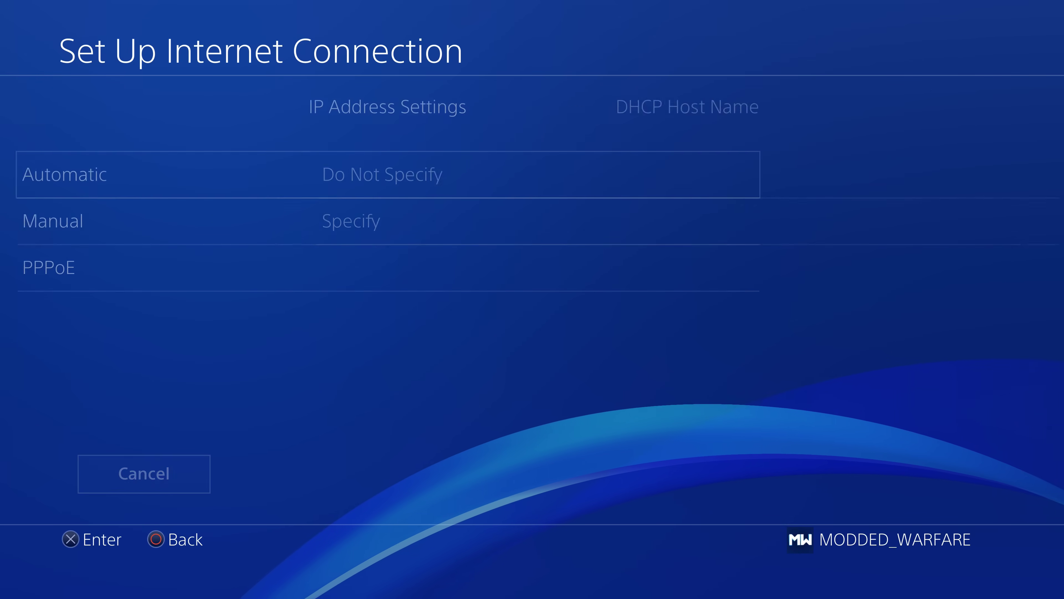
key(Return)
key(Return)
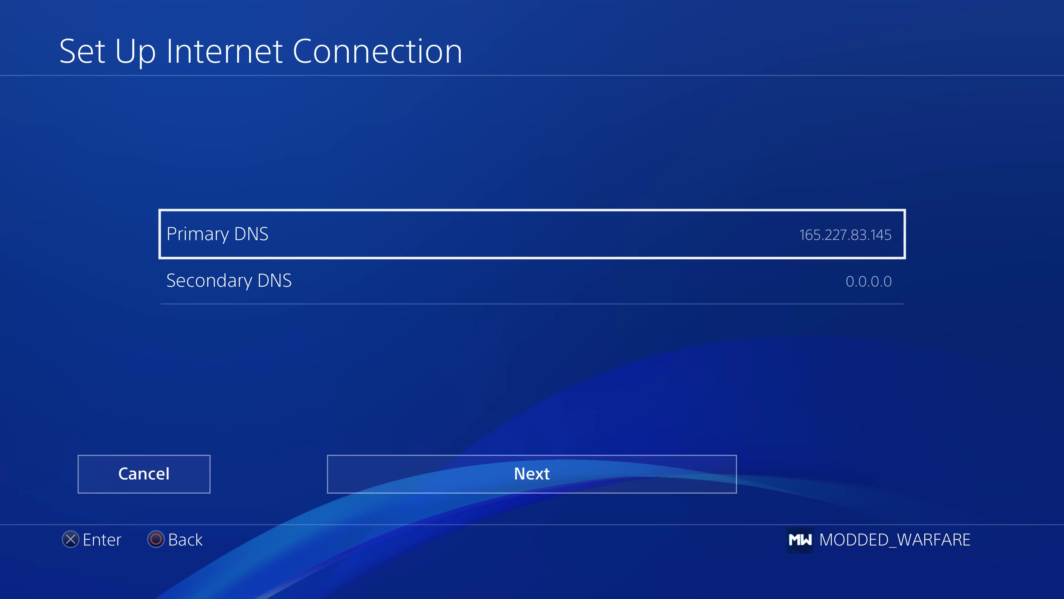
- Accept primary DNS 165.227.83.145 and secondary DNS 0.0.0.0, choose automatic MTU and no proxy server, and finish the connection setup
key(Down)
key(Down)
key(Up)
key(Up)
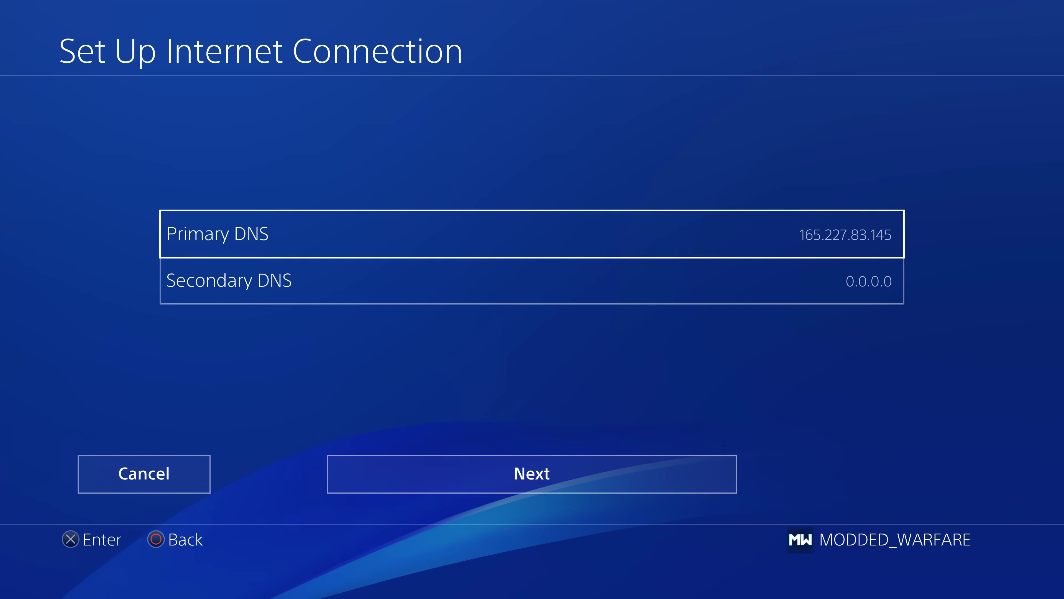
key(Return)
key(Escape)
key(Down)
key(Down)
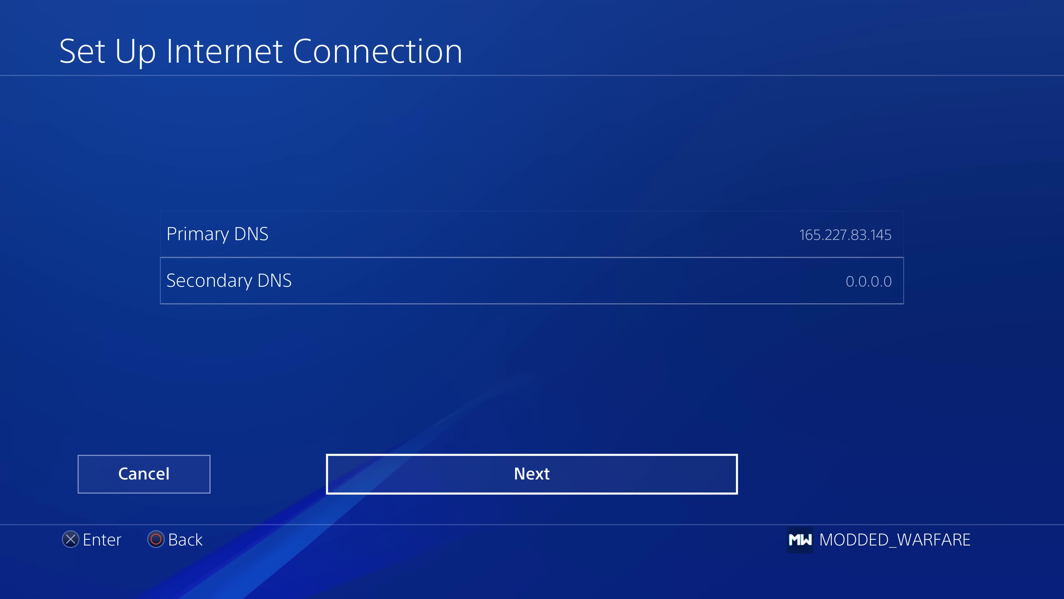
key(Return)
key(Return)
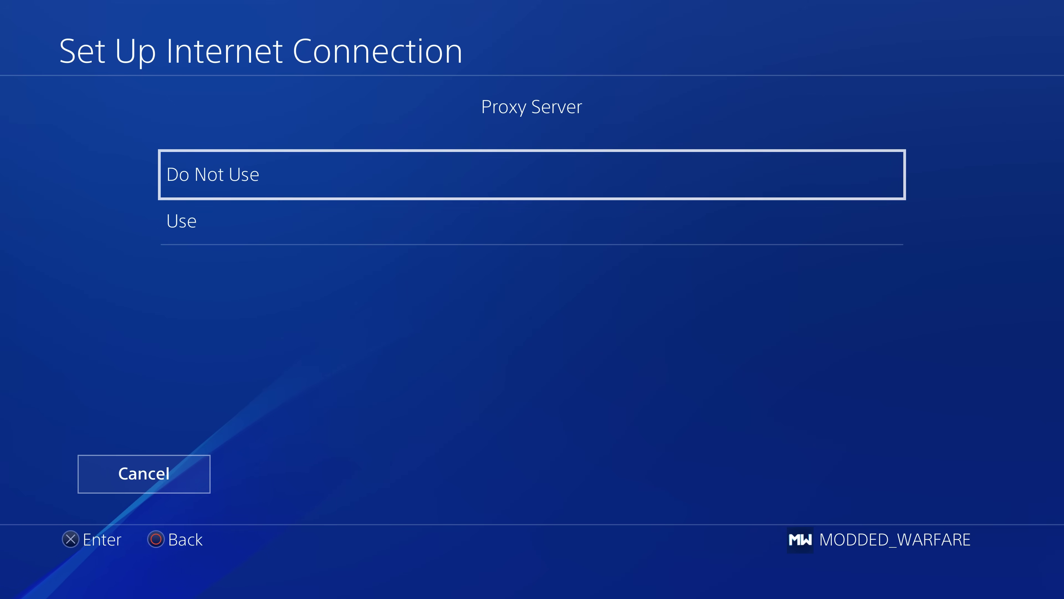
key(Return)
key(Escape)
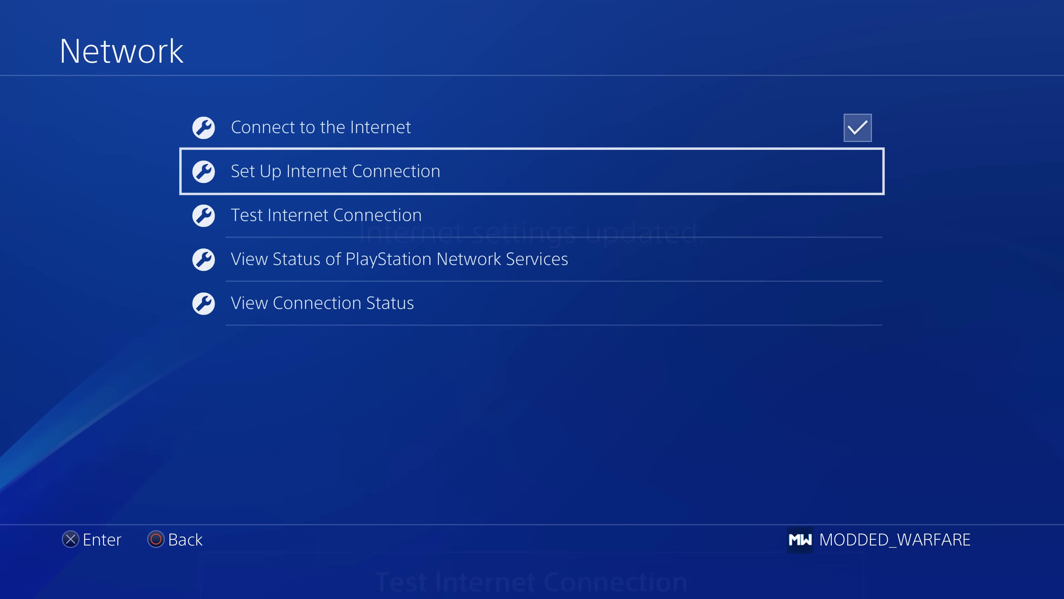
- View the PS4's connection status to check its IP address and LAN details
key(Down)
key(Down)
key(Down)
key(Return)
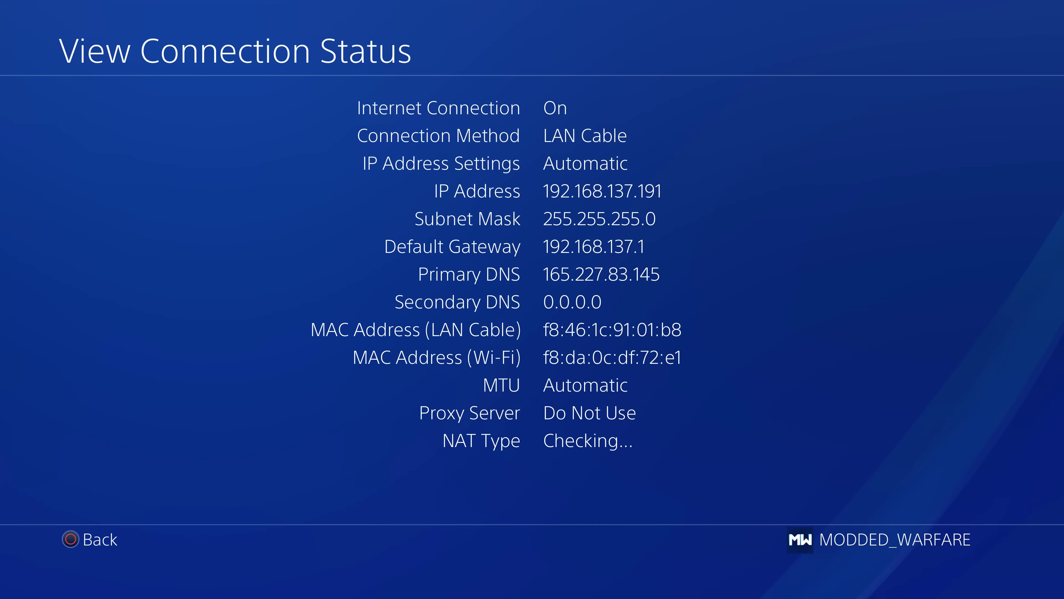
- Leave the connection status and Network settings, return to the home screen and reopen the PS4 Settings
key(Escape)
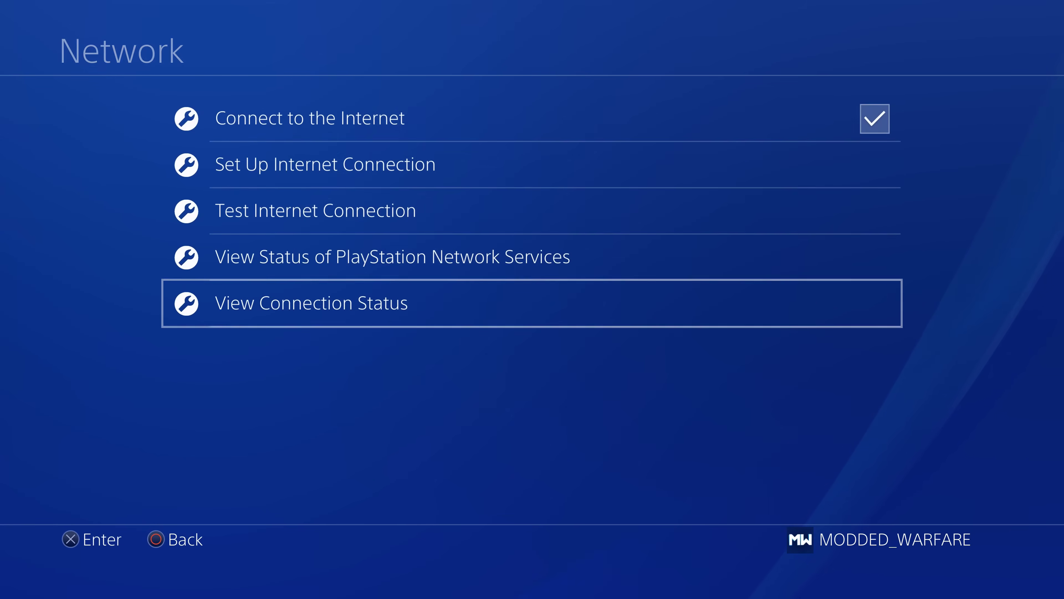
key(Escape)
key(Escape)
key(Down)
key(Up)
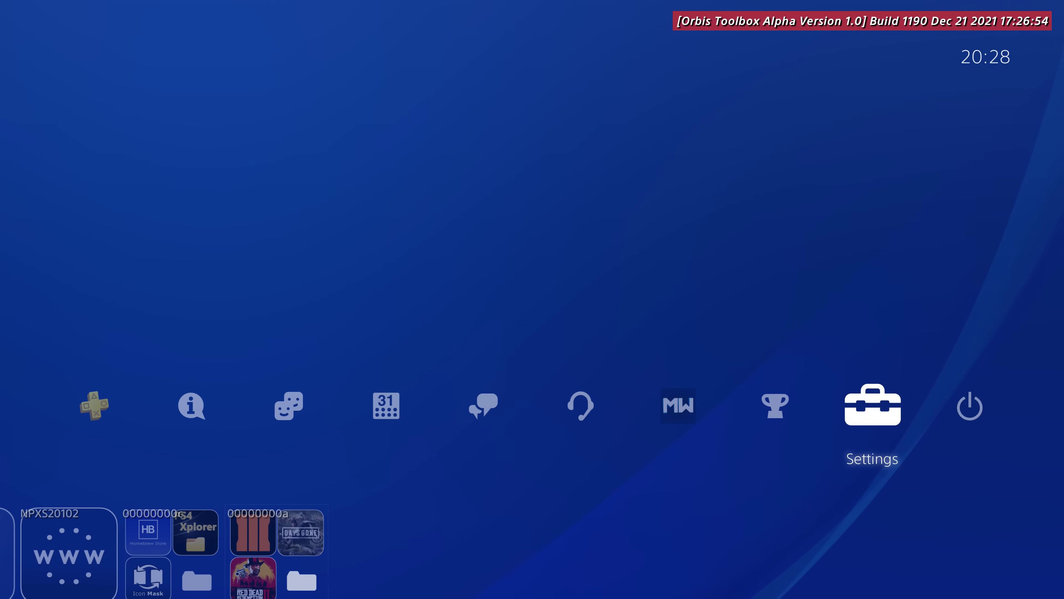
key(Return)
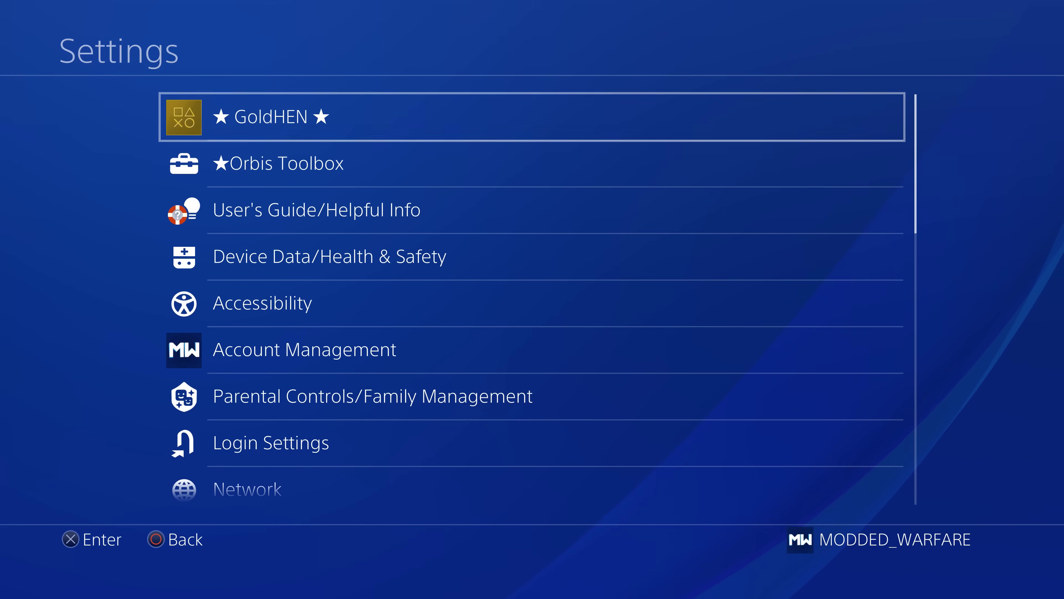
- Open the GoldHEN settings, turn the FTP server off and back on, and leave the page
key(Return)
key(Return)
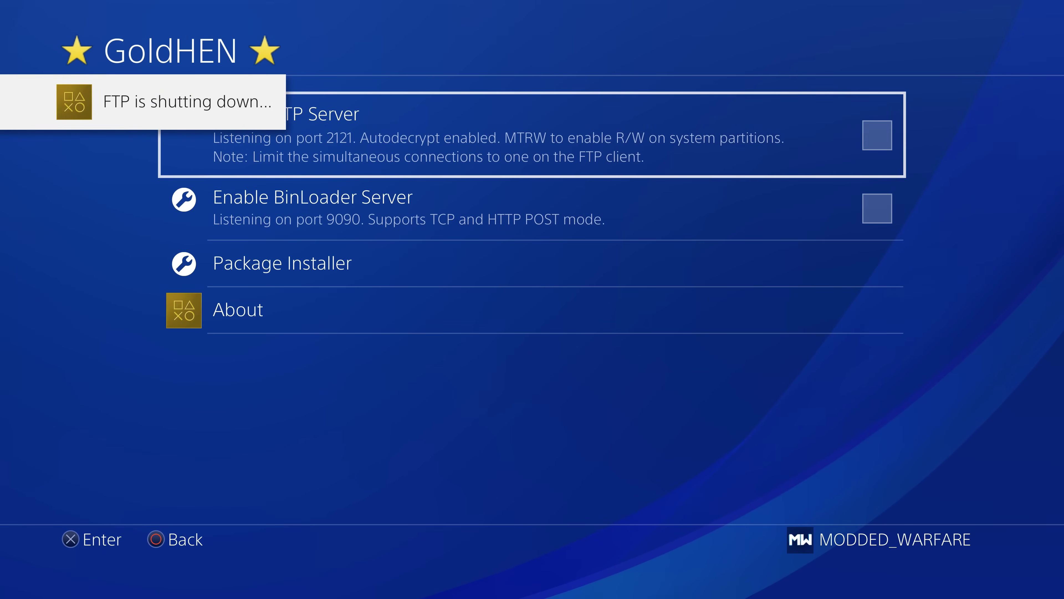
key(Down)
key(Up)
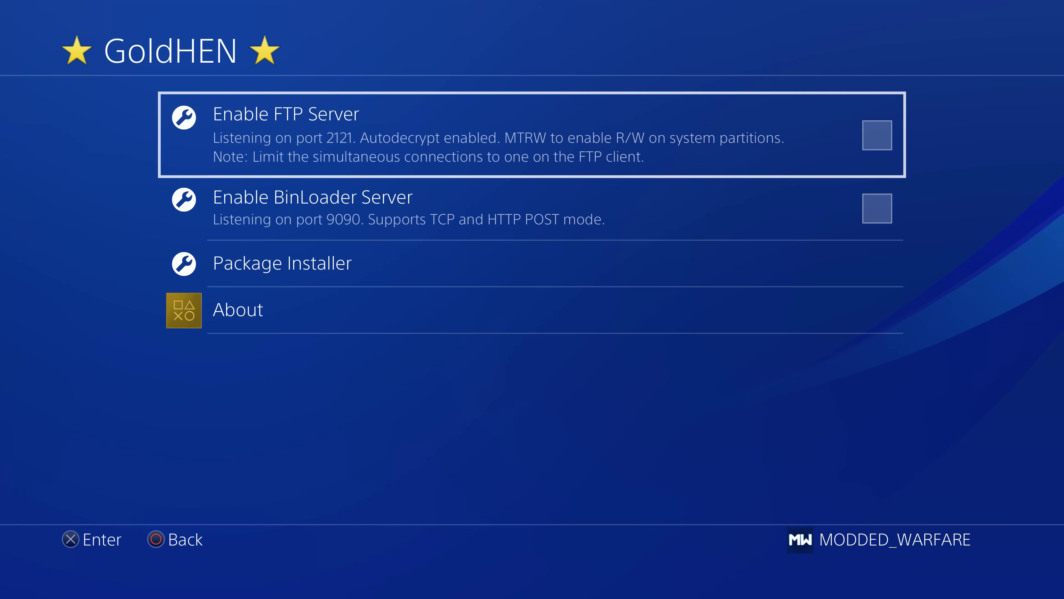
key(Return)
key(Down)
key(Down)
key(Down)
key(Escape)
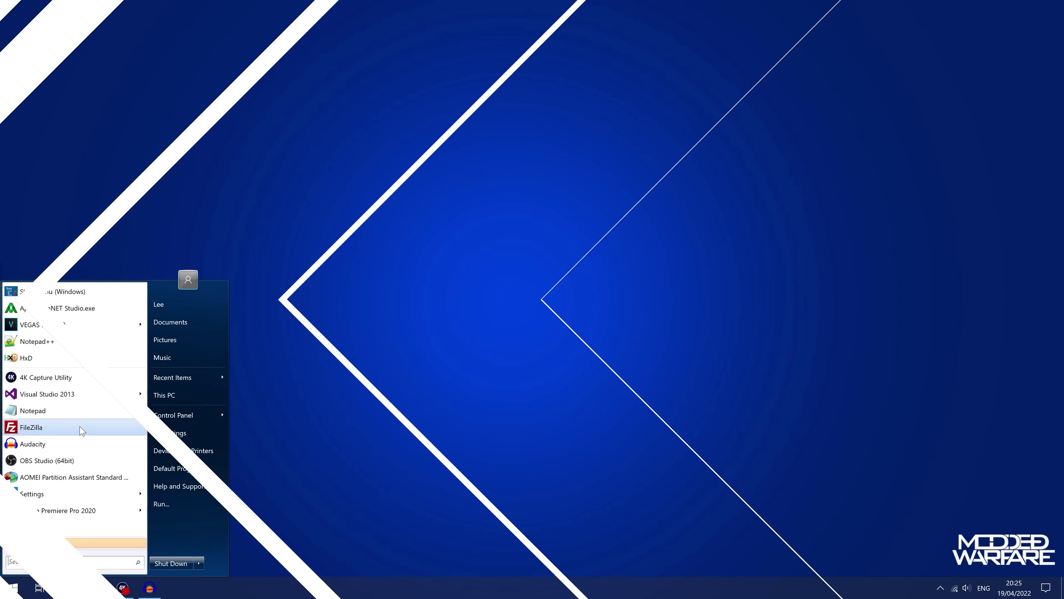
- Switch to FileZilla on the PC and connect to 192.168.137.191 on port 2121, always allowing insecure plain FTP for this server
click(83, 429)
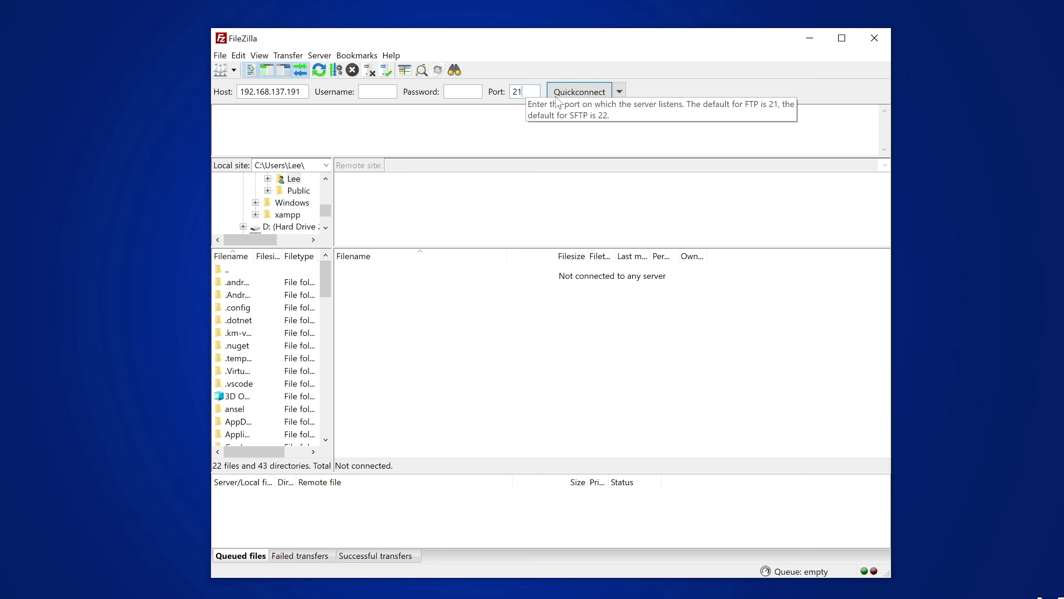
click(524, 92)
text(2121)
click(572, 96)
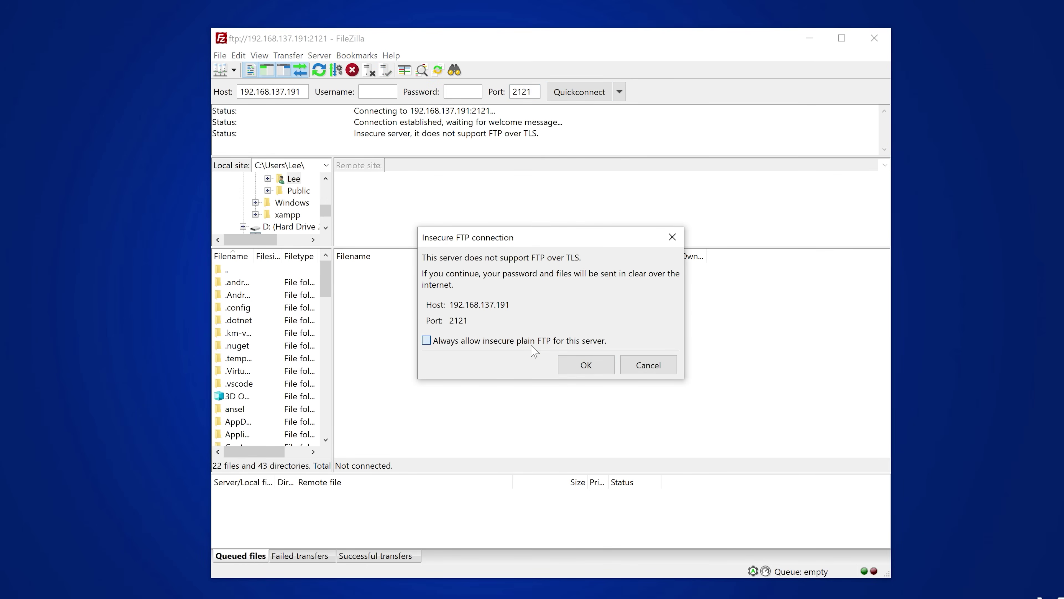
click(545, 340)
click(586, 365)
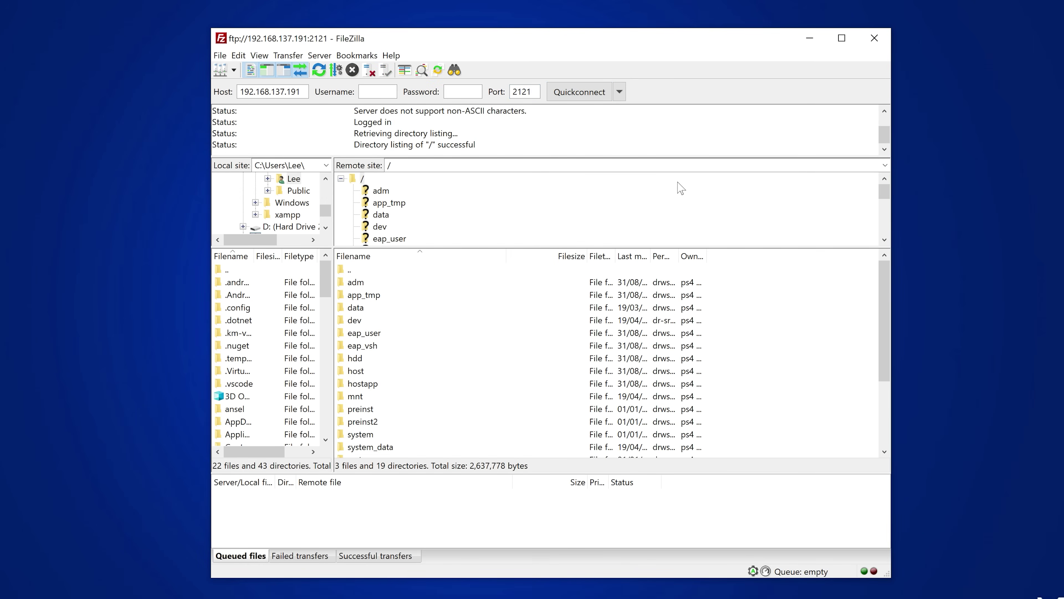
- Download patch.pkg from the PS4's /user/patch/CUSA03842 folder to the PC desktop
scroll(624, 370, down, 3)
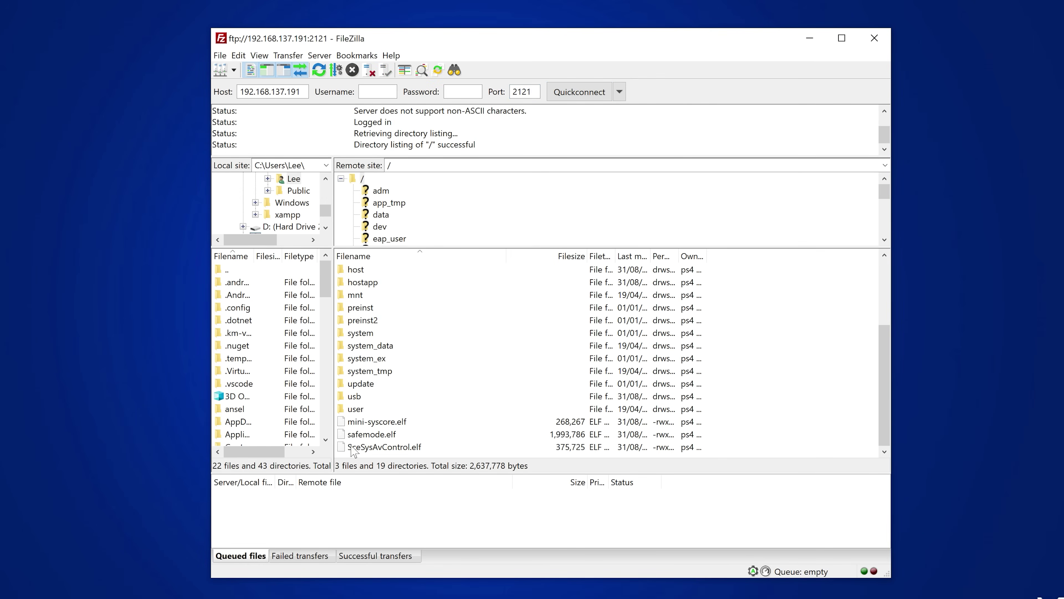
double_click(369, 409)
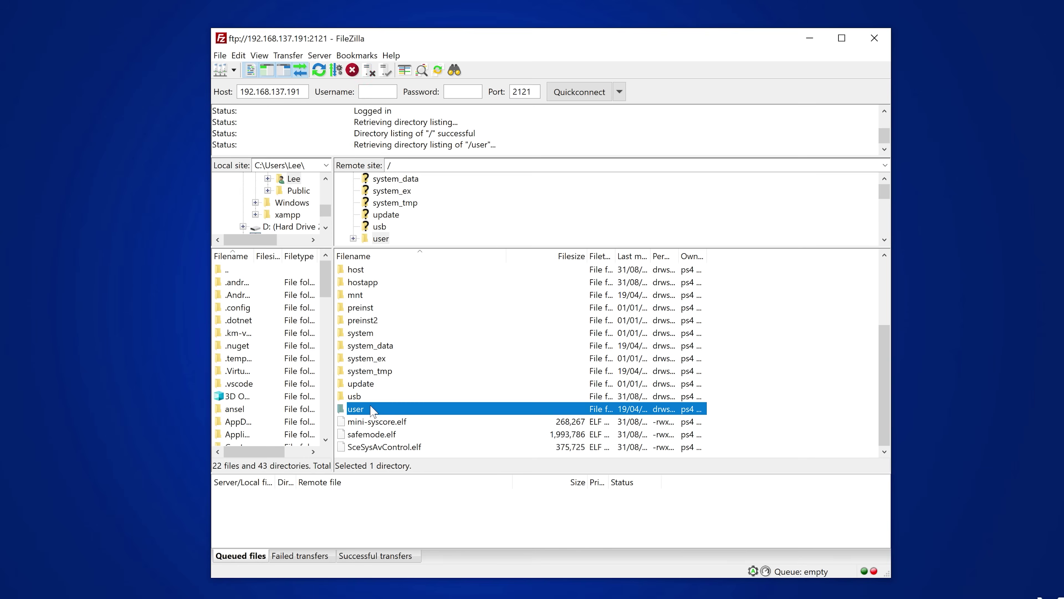
scroll(406, 348, down, 2)
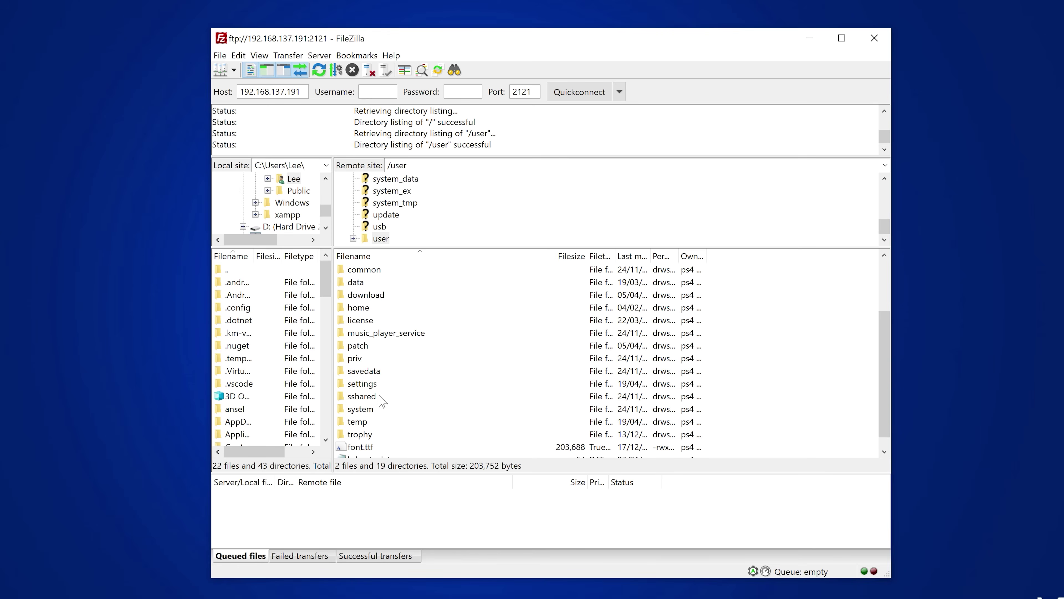
scroll(387, 352, up, 1)
scroll(365, 360, down, 1)
double_click(367, 346)
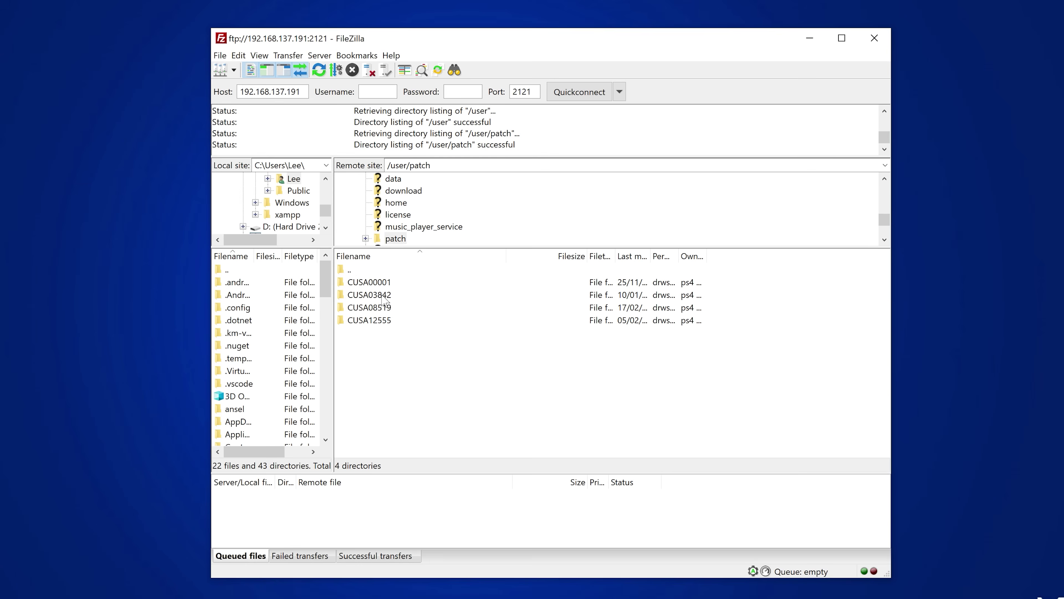
double_click(386, 297)
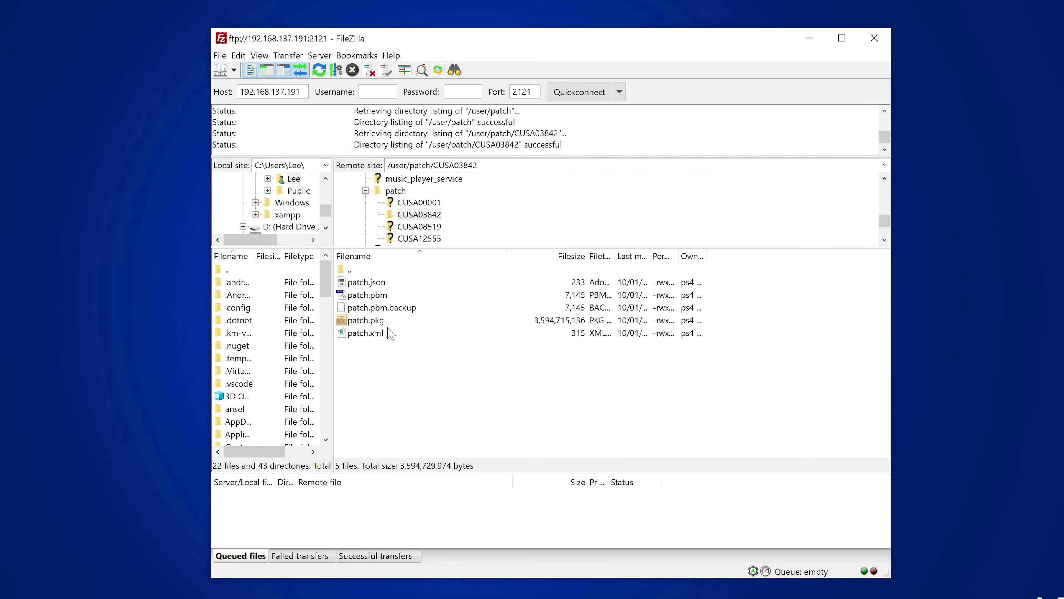
click(396, 320)
drag(398, 320, 139, 188)
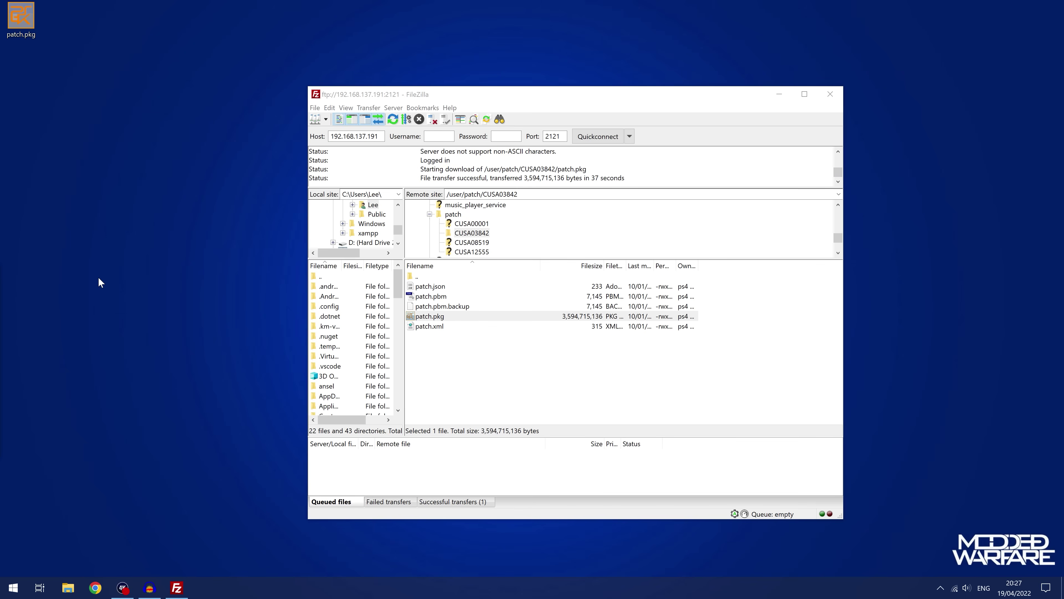
- Reposition patch.pkg on the desktop, examine its parameters in PS4 Package Viewer and close the viewer
drag(21, 17, 134, 149)
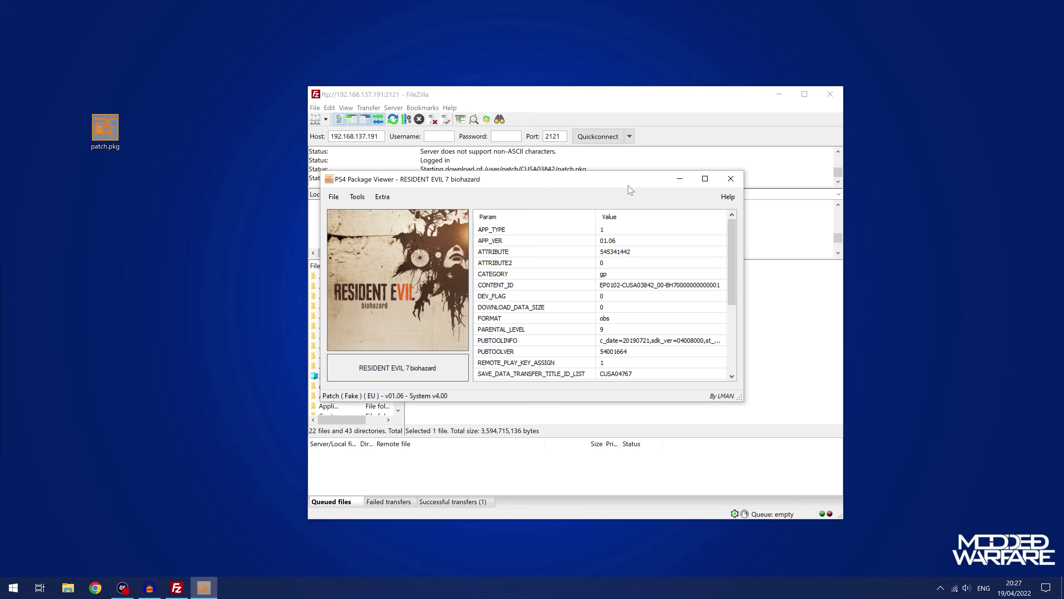
drag(628, 189, 536, 204)
scroll(416, 394, down, 4)
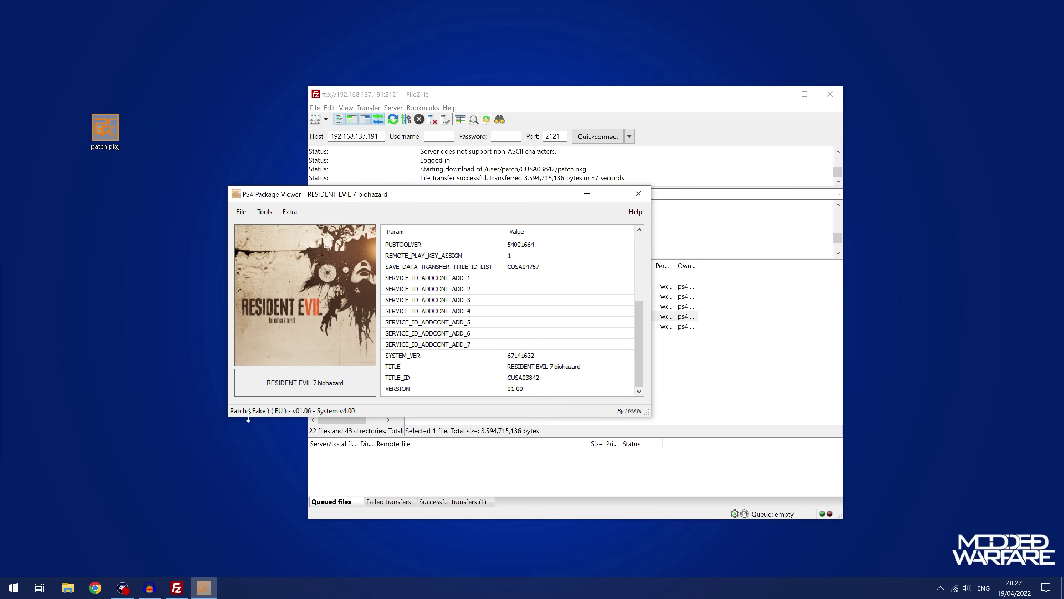
scroll(545, 342, up, 4)
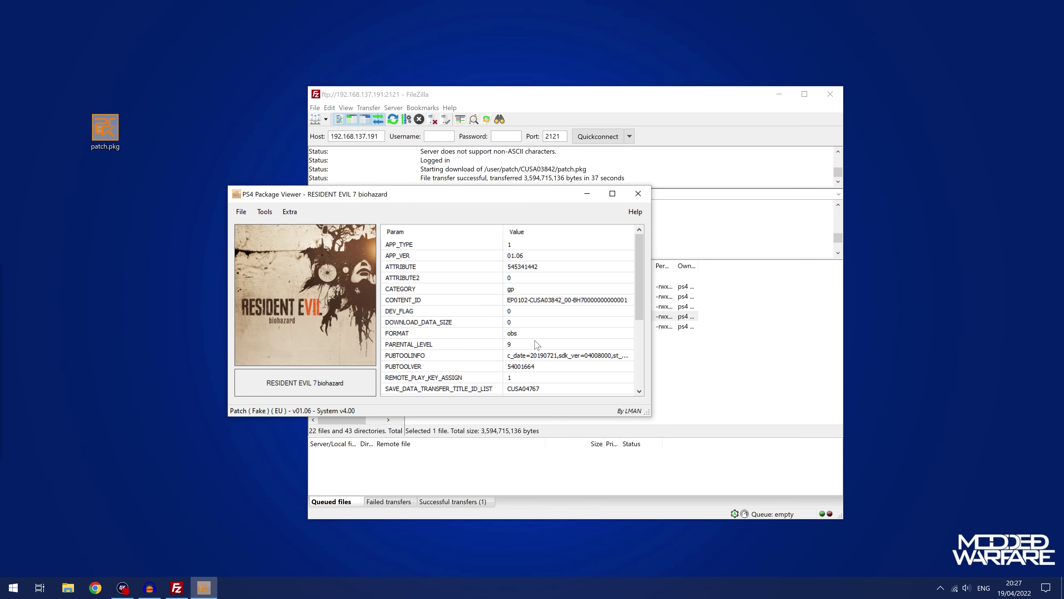
scroll(538, 345, down, 4)
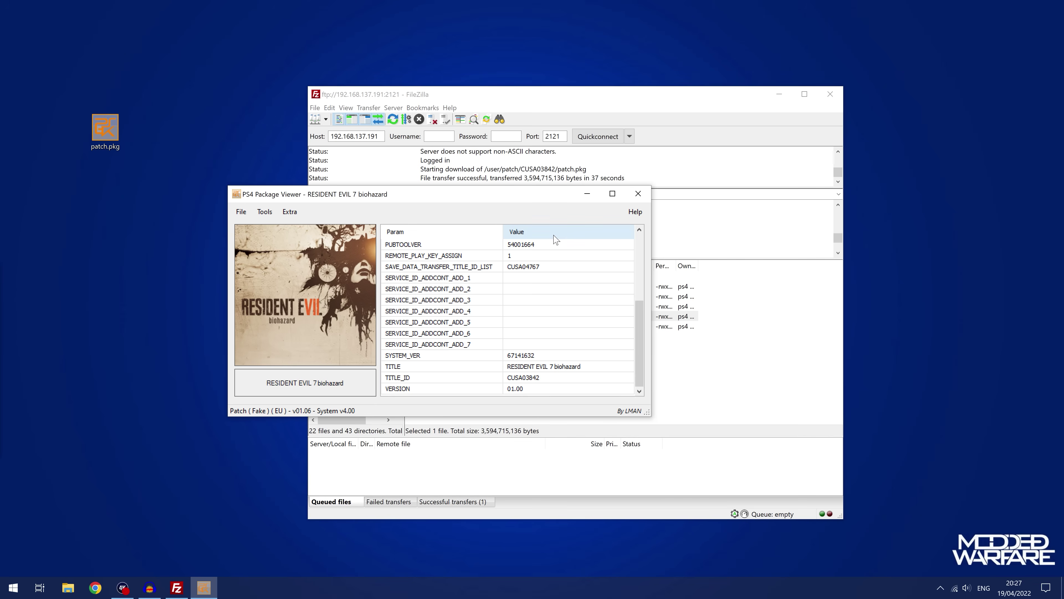
click(638, 193)
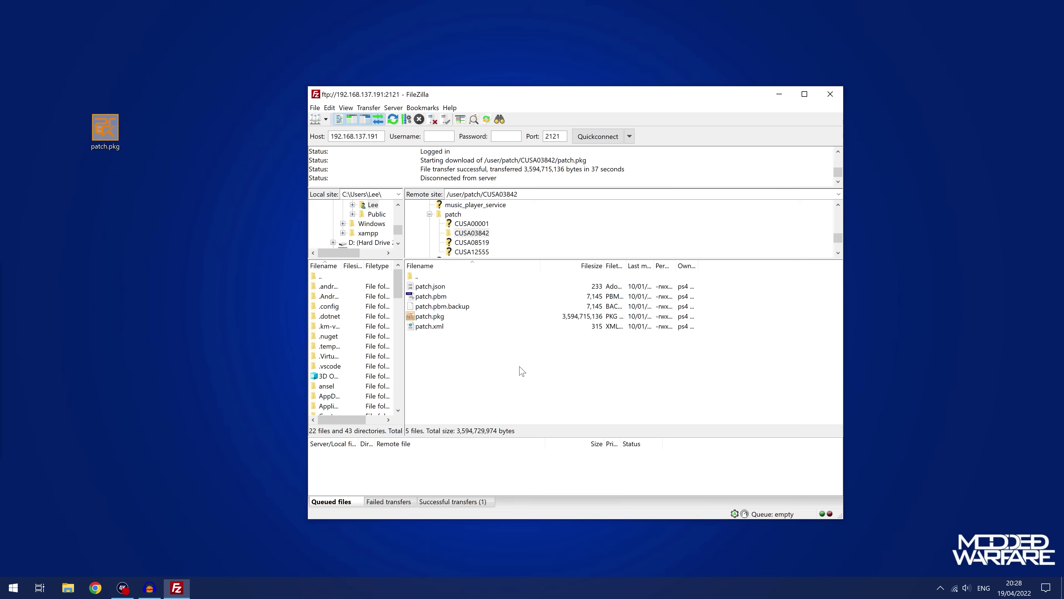
- Return to the /user folder and download ac.pkg from addcont/CUSA02624/BLACKOPS3GIANT00 to the desktop
click(435, 277)
double_click(434, 277)
double_click(435, 277)
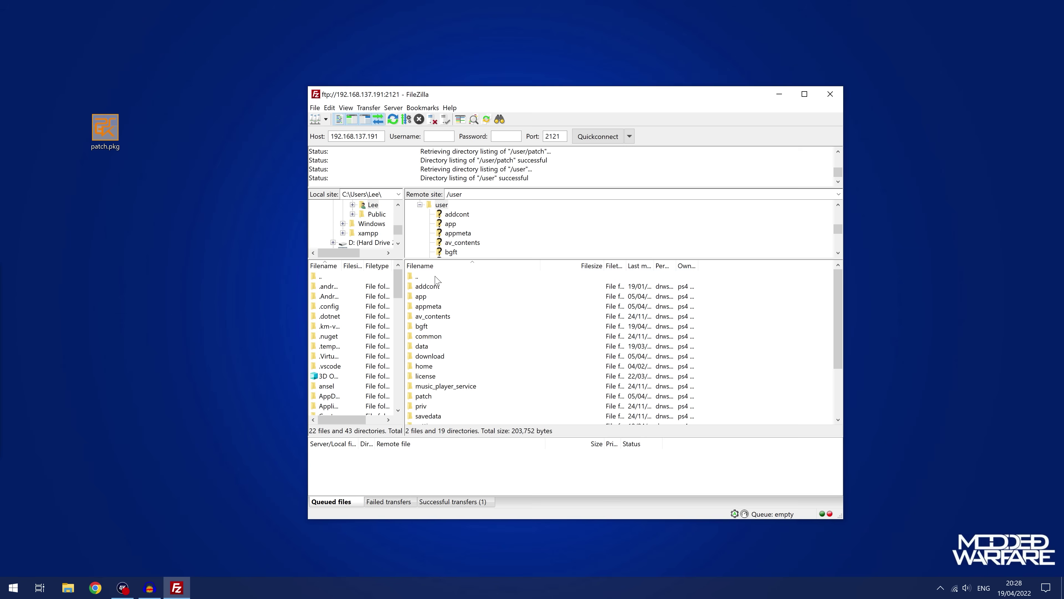
double_click(436, 287)
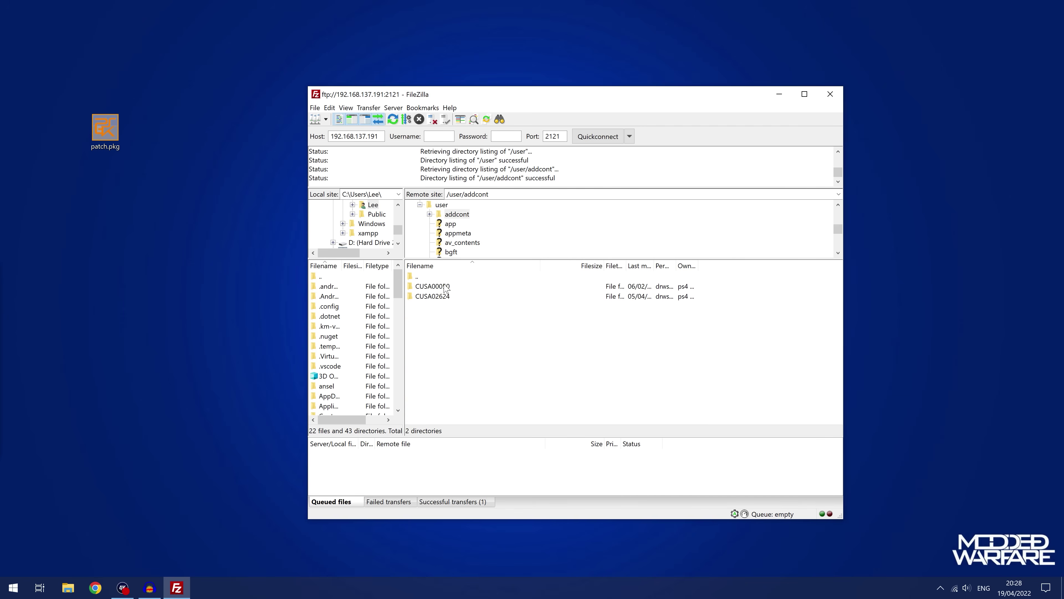
double_click(427, 298)
double_click(449, 290)
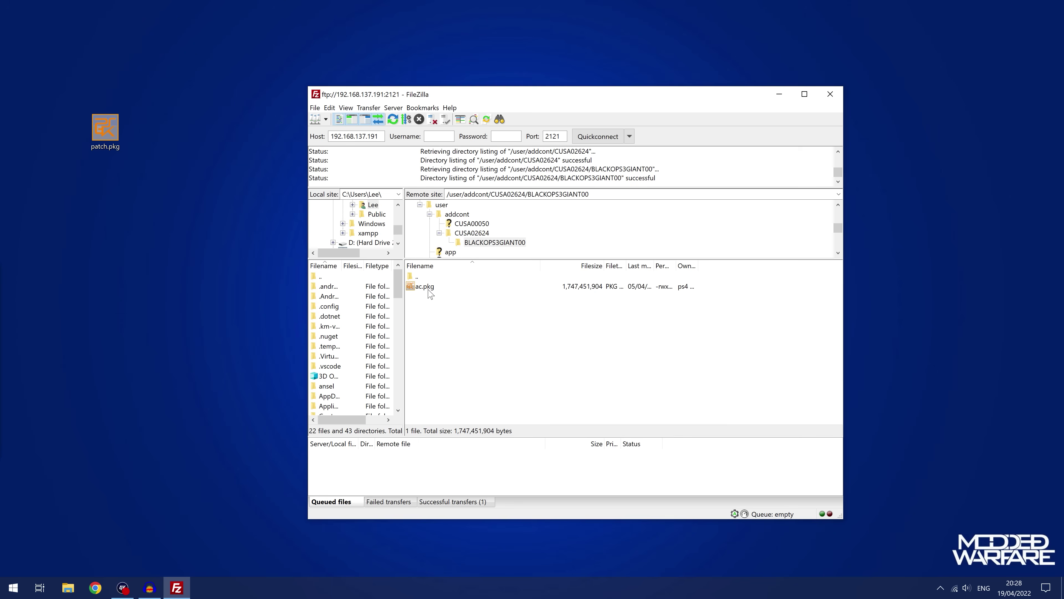
click(450, 290)
drag(450, 289, 155, 130)
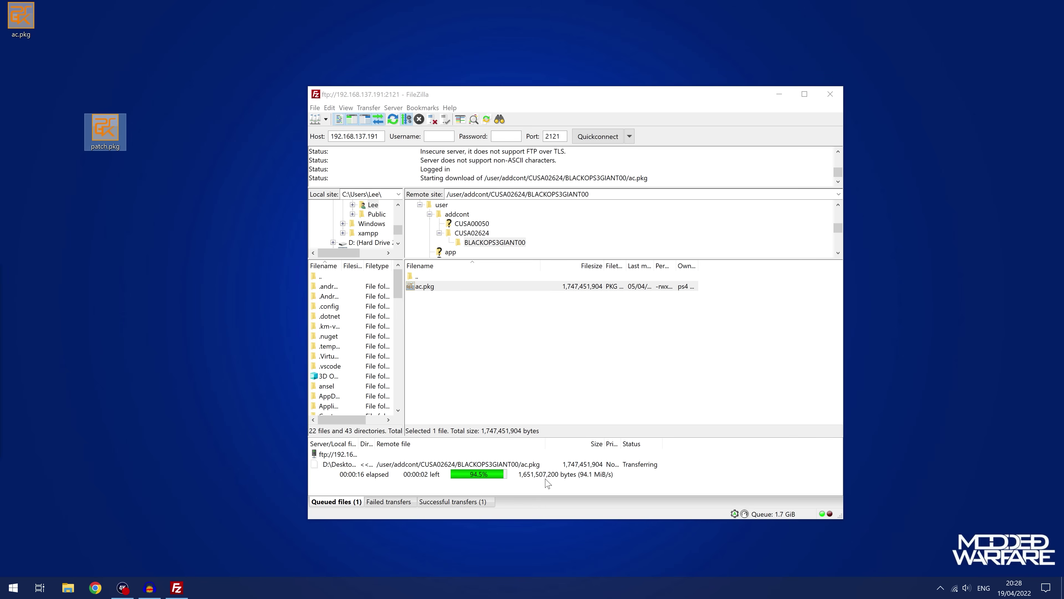
- Place ac.pkg beside patch.pkg on the desktop, check its details in PS4 Package Viewer and close the viewer
drag(21, 17, 155, 140)
double_click(147, 130)
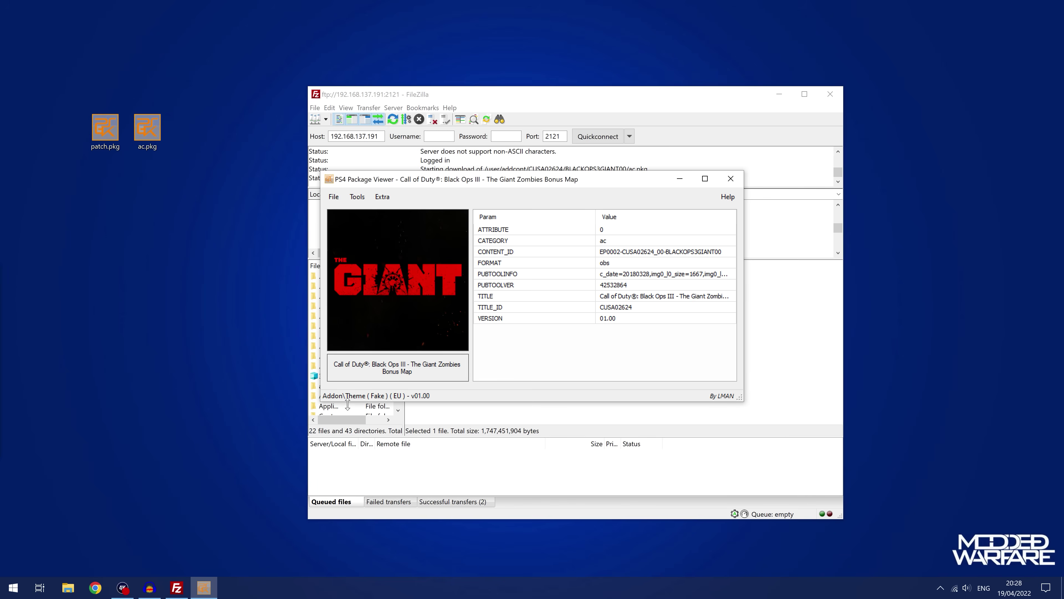
click(731, 179)
- Return to the /user folder, open app/CUSA02624 and select the base game package app.pkg
double_click(434, 278)
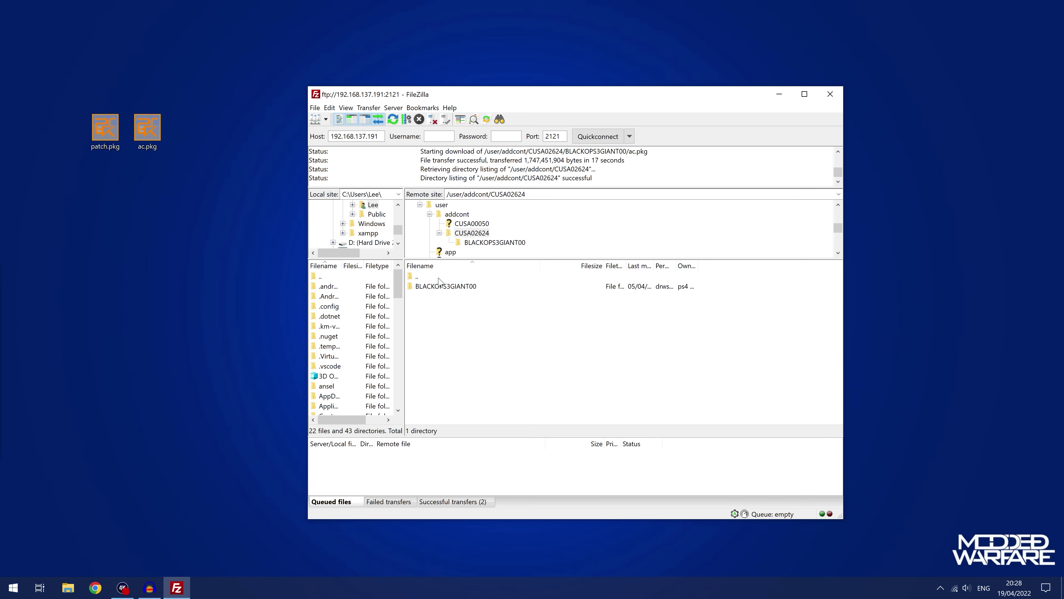
double_click(439, 277)
double_click(445, 278)
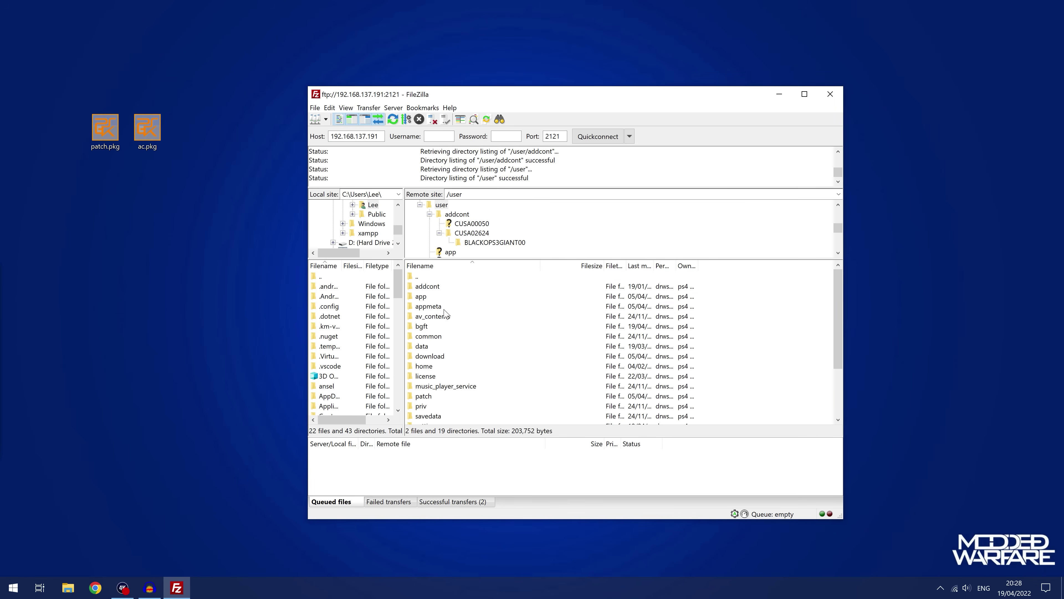
drag(641, 99, 738, 86)
double_click(542, 280)
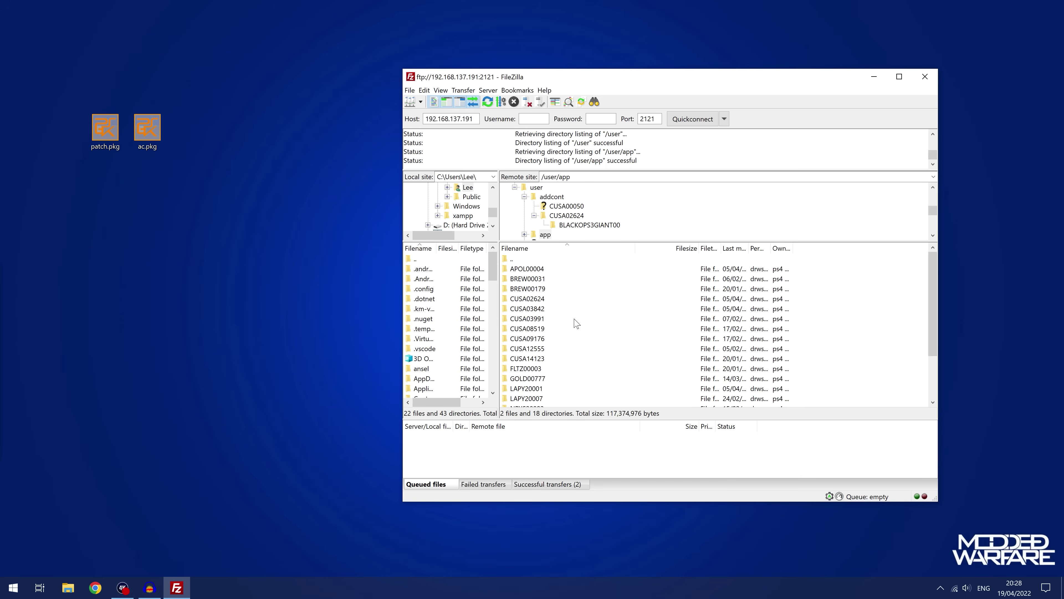
double_click(545, 298)
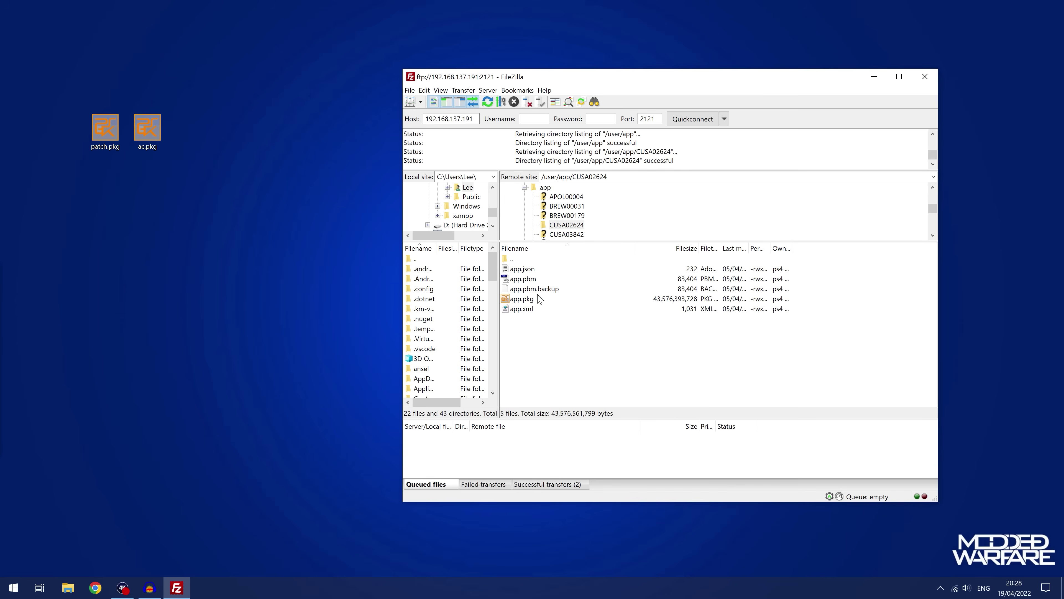
drag(540, 299, 659, 243)
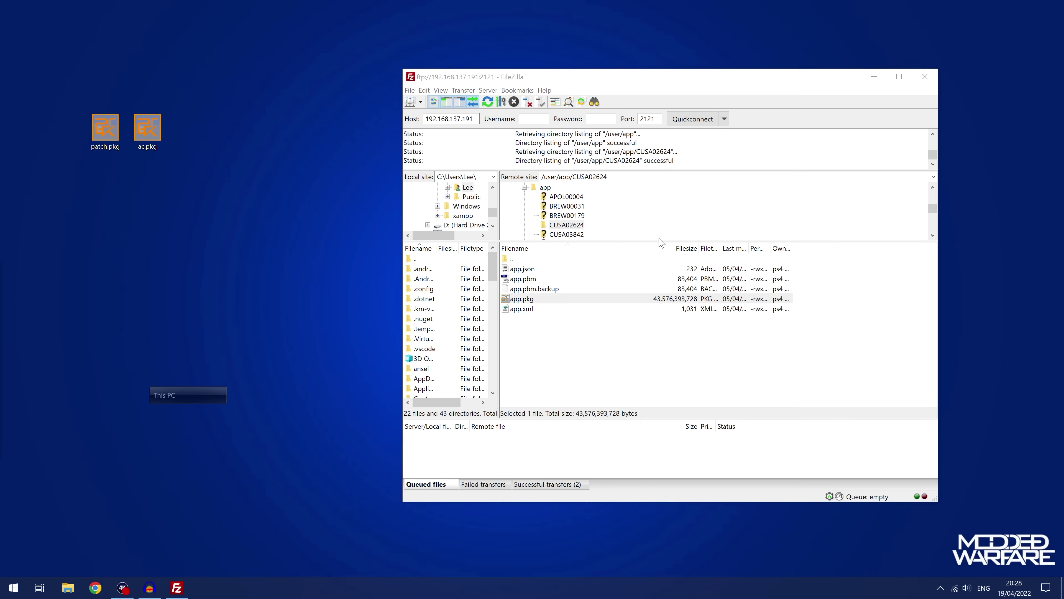
- Open the USB (J:) drive in a window beside FileZilla and download app.pkg from /user/app/CUSA02624 onto it
double_click(603, 335)
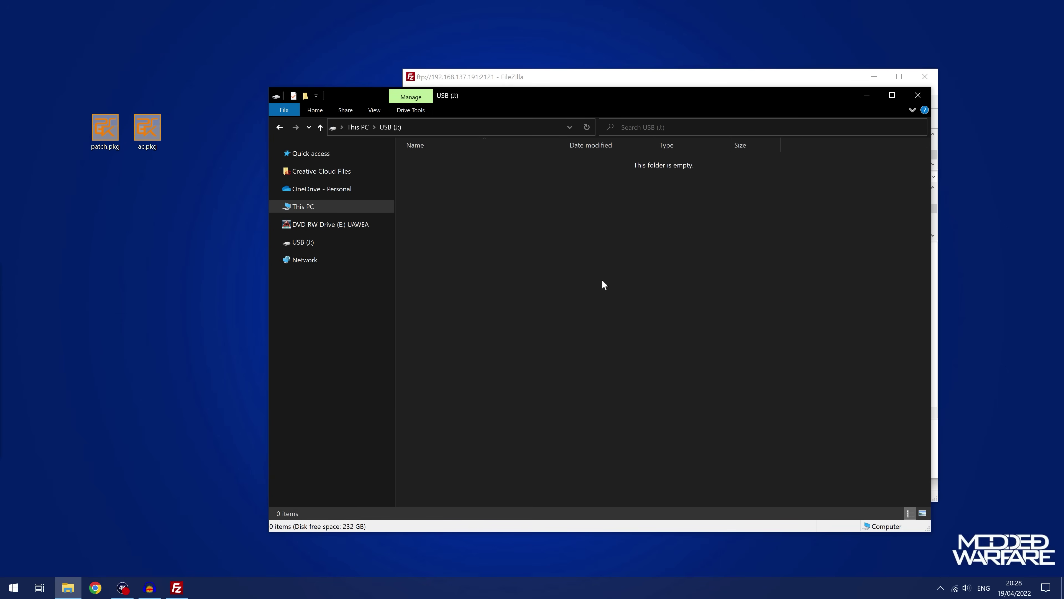
drag(600, 99, 387, 112)
click(664, 80)
drag(664, 80, 743, 94)
drag(459, 113, 419, 87)
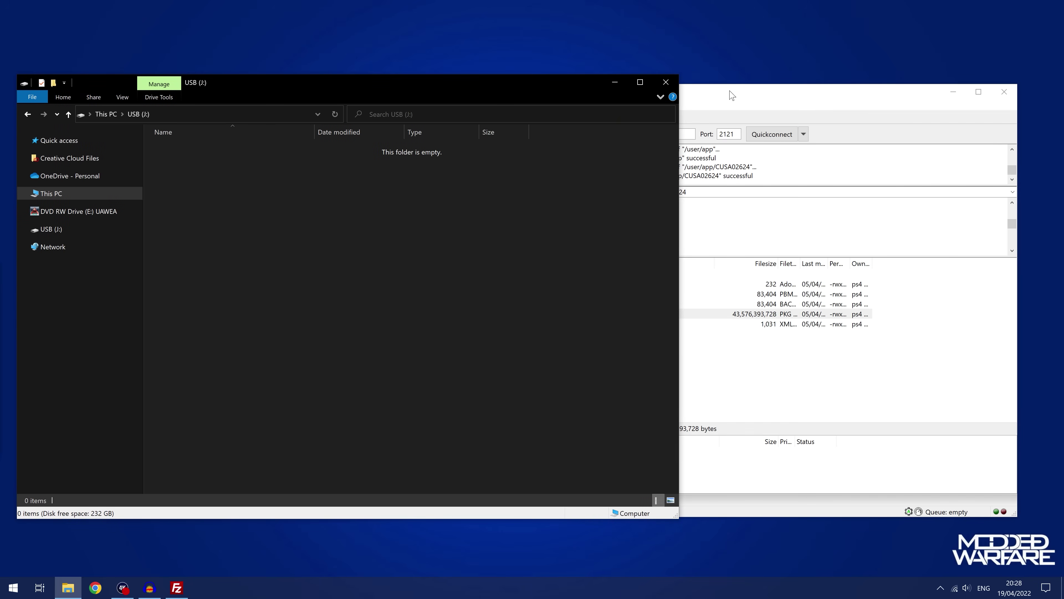
drag(733, 95, 735, 90)
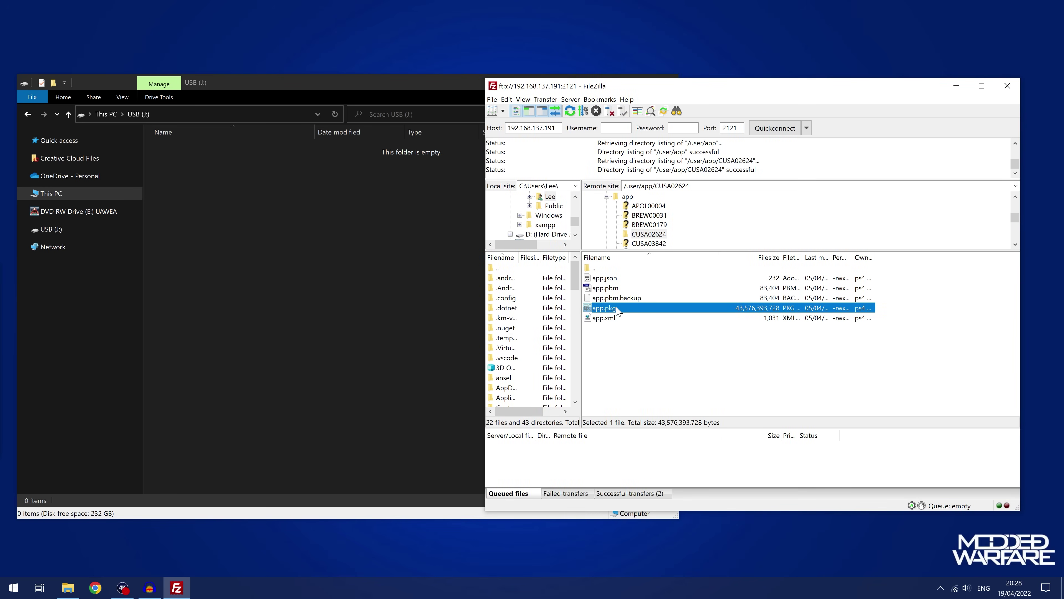
drag(618, 310, 297, 267)
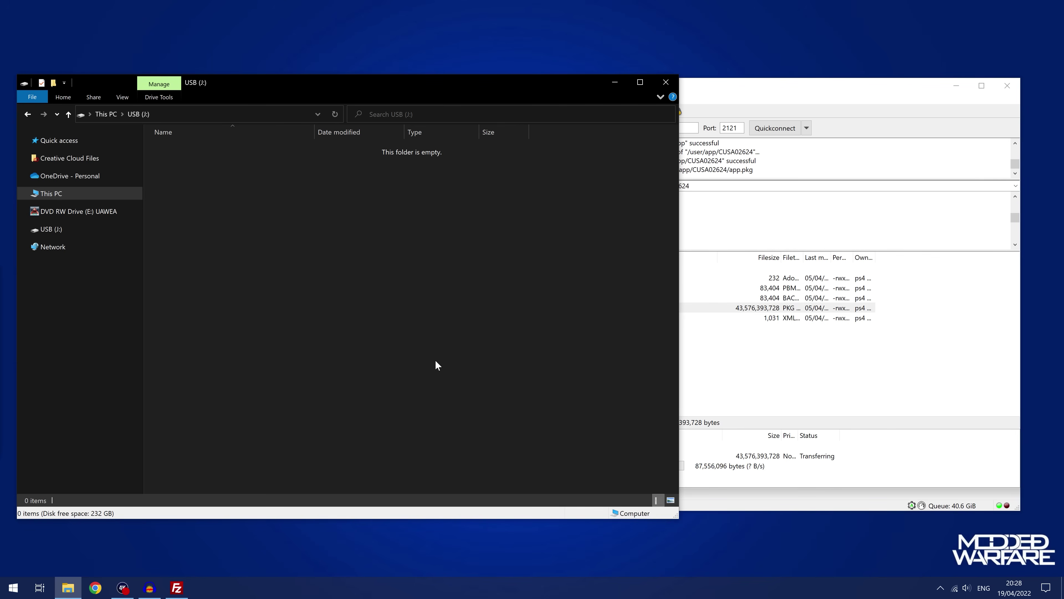
click(757, 80)
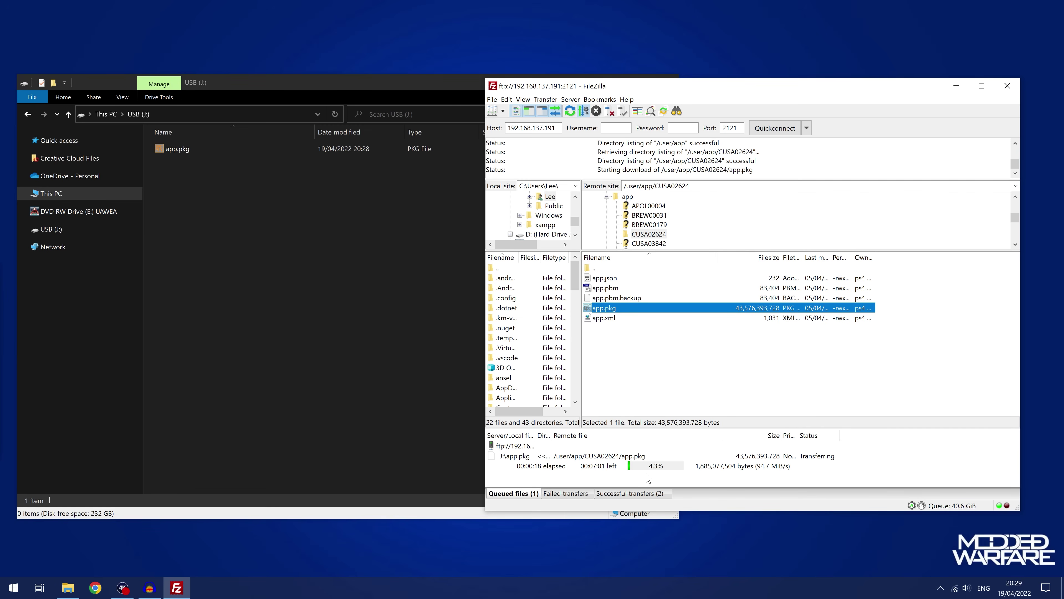
- Copy patch.pkg and ac.pkg from the desktop to the USB (J:) drive and bring FileZilla back to the front
drag(363, 95, 515, 164)
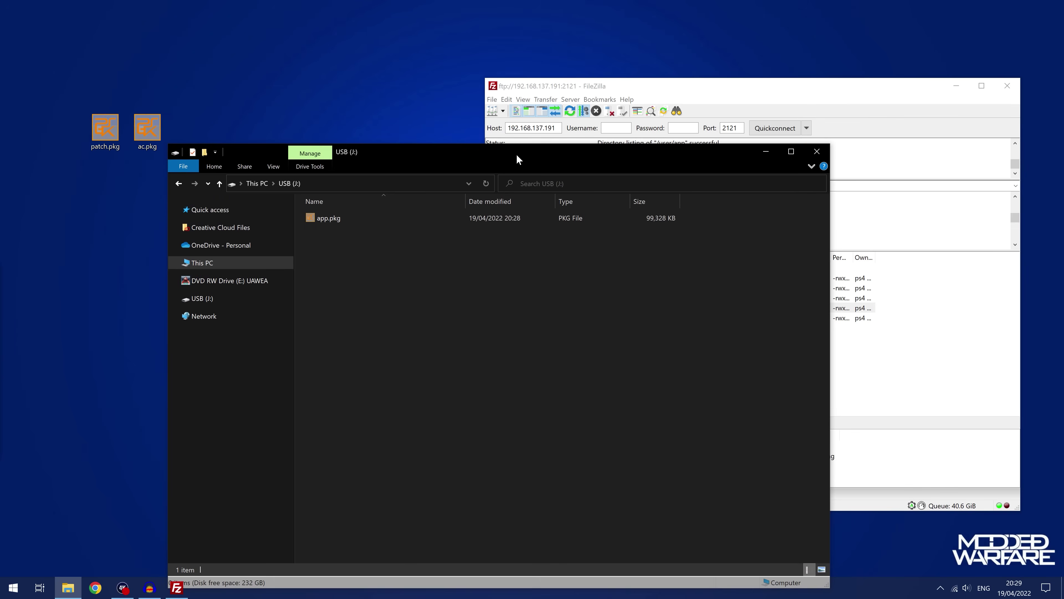
drag(6, 256, 431, 363)
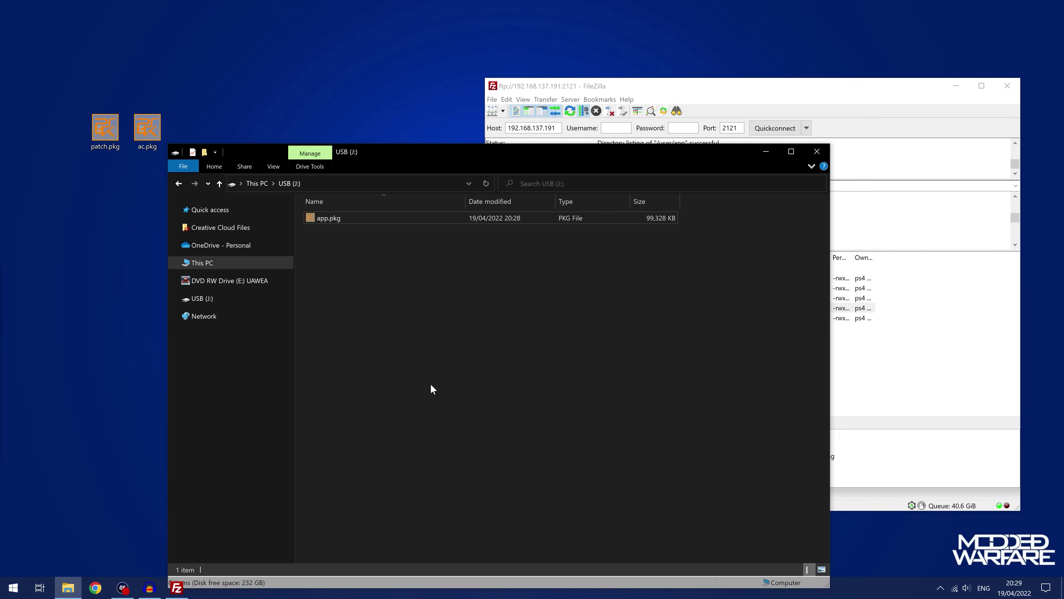
drag(481, 227, 149, 343)
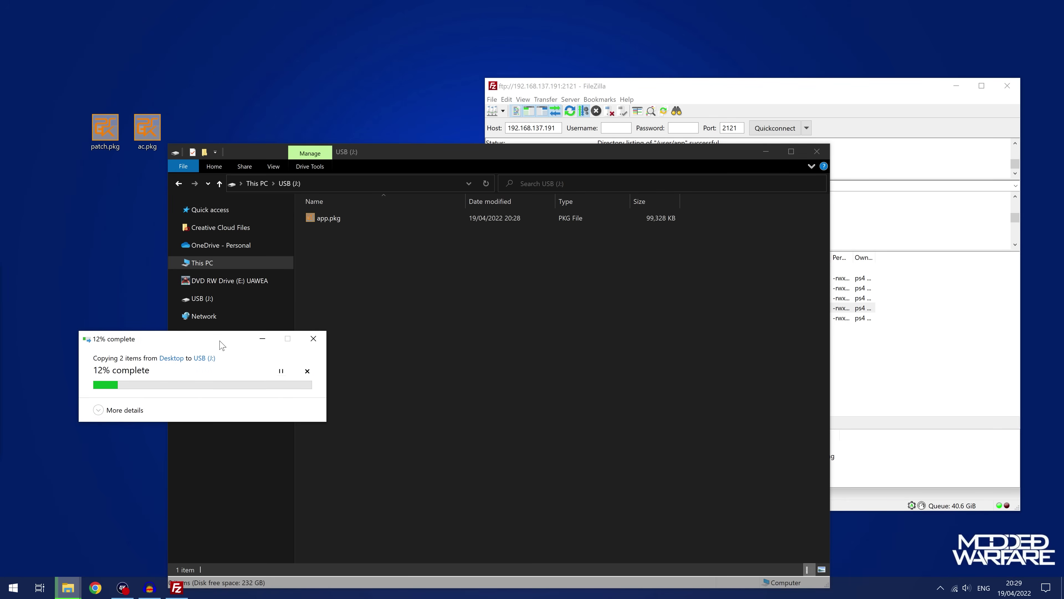
drag(222, 344, 411, 279)
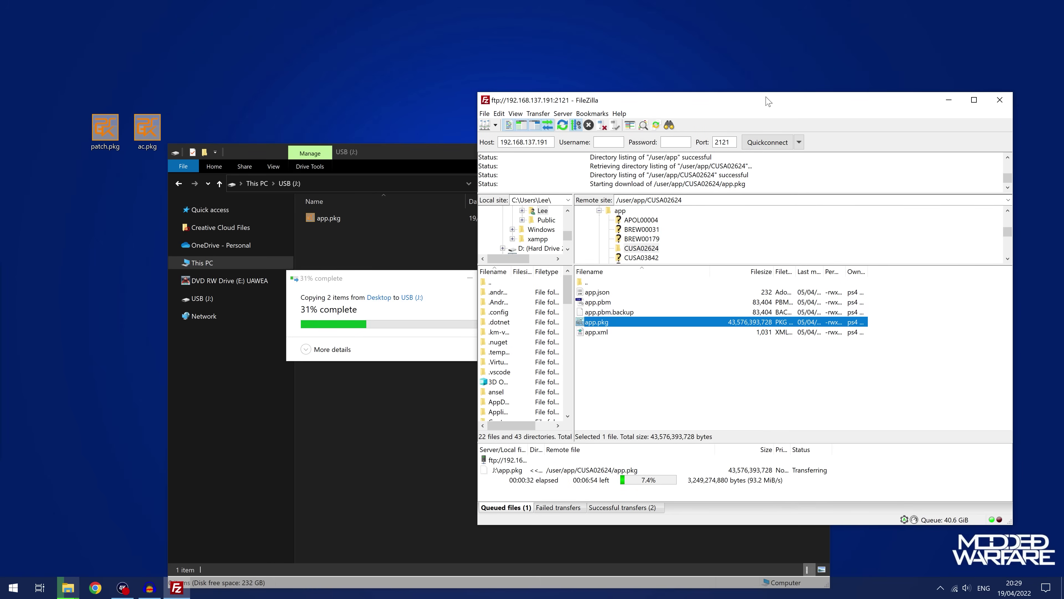
click(545, 85)
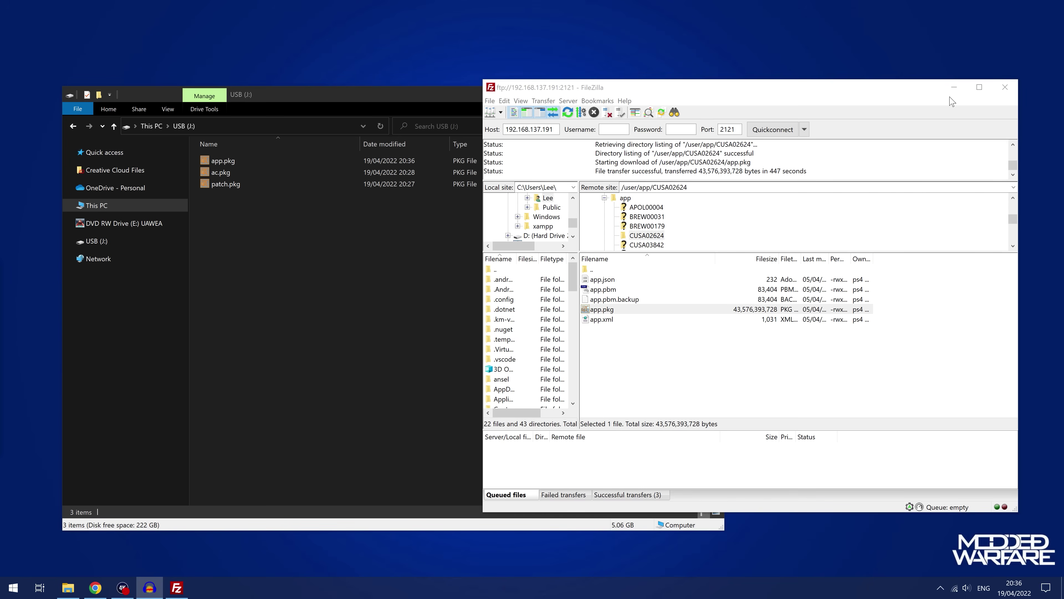
- Minimize FileZilla, check the details of app.pkg on the USB (J:) drive in PS4 Package Viewer and close the viewer
click(954, 87)
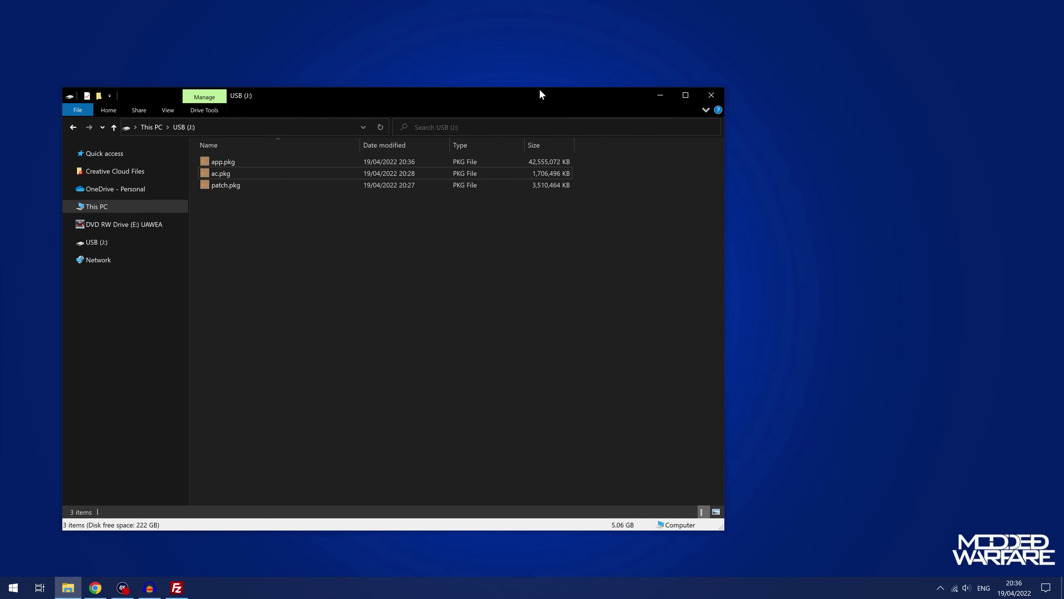
drag(541, 95, 595, 90)
click(583, 156)
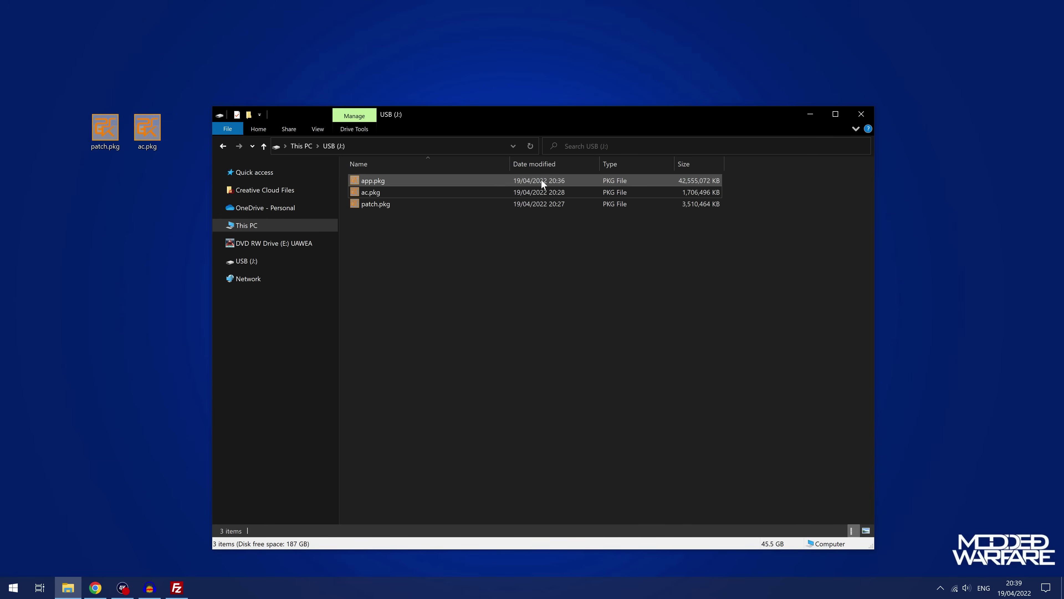
click(530, 181)
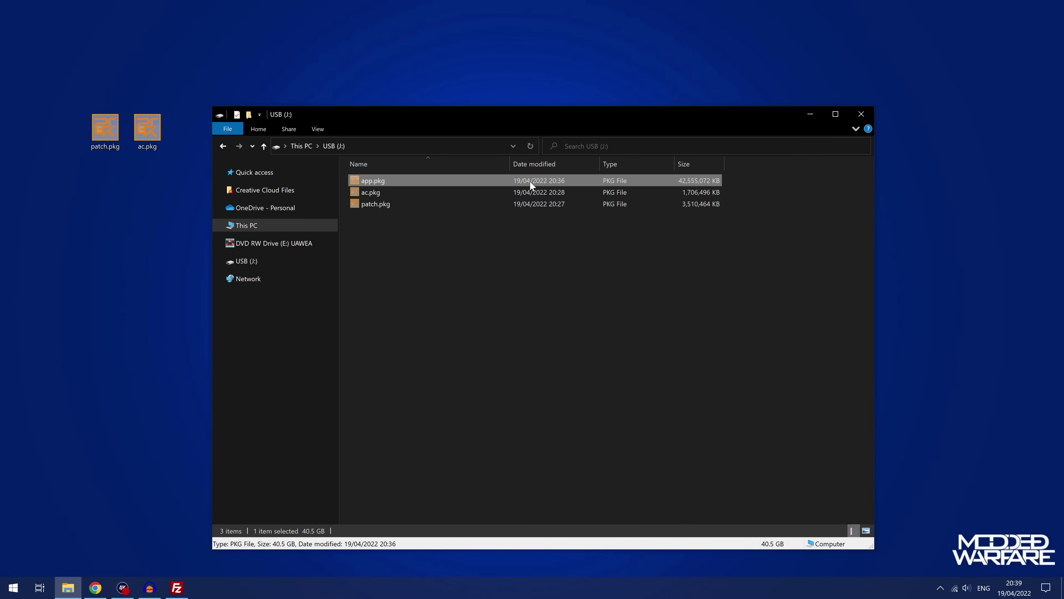
double_click(414, 182)
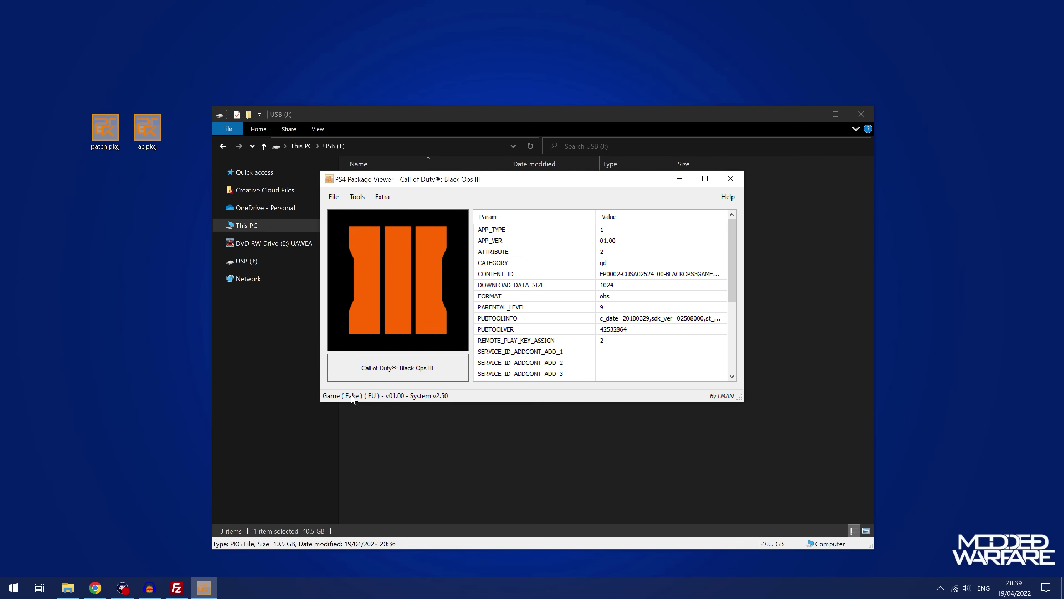
click(721, 181)
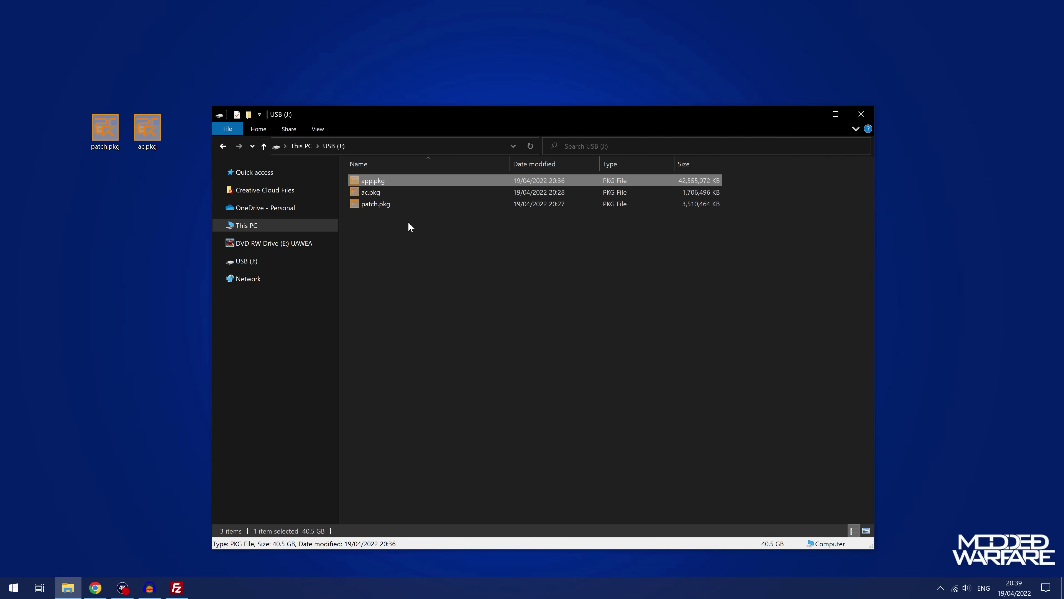
- Check the details of ac.pkg and patch.pkg on the USB drive in PS4 Package Viewer, closing the viewer after each
click(376, 193)
key(Return)
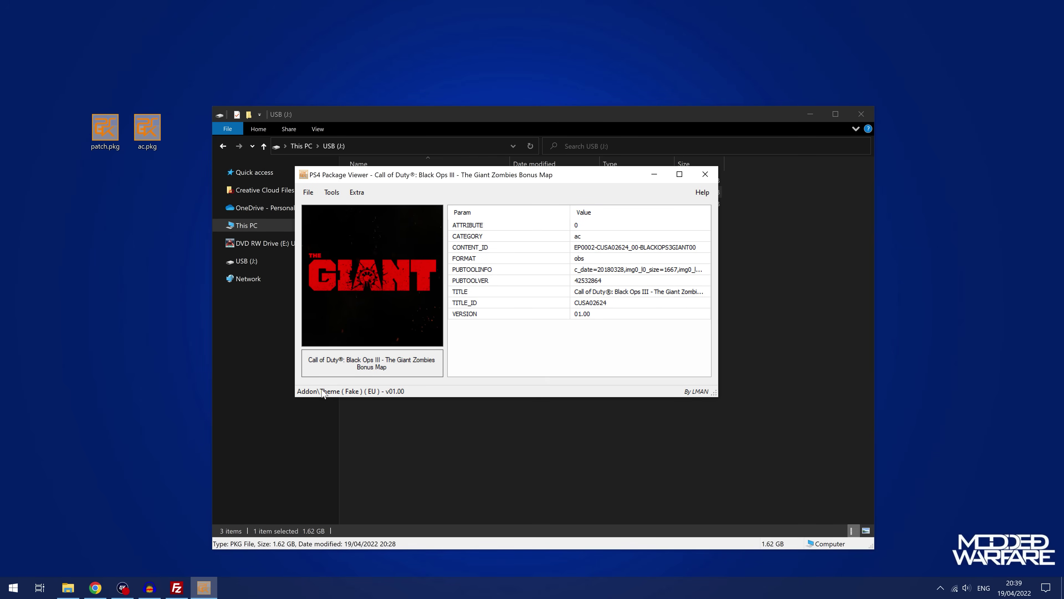
click(706, 175)
double_click(402, 203)
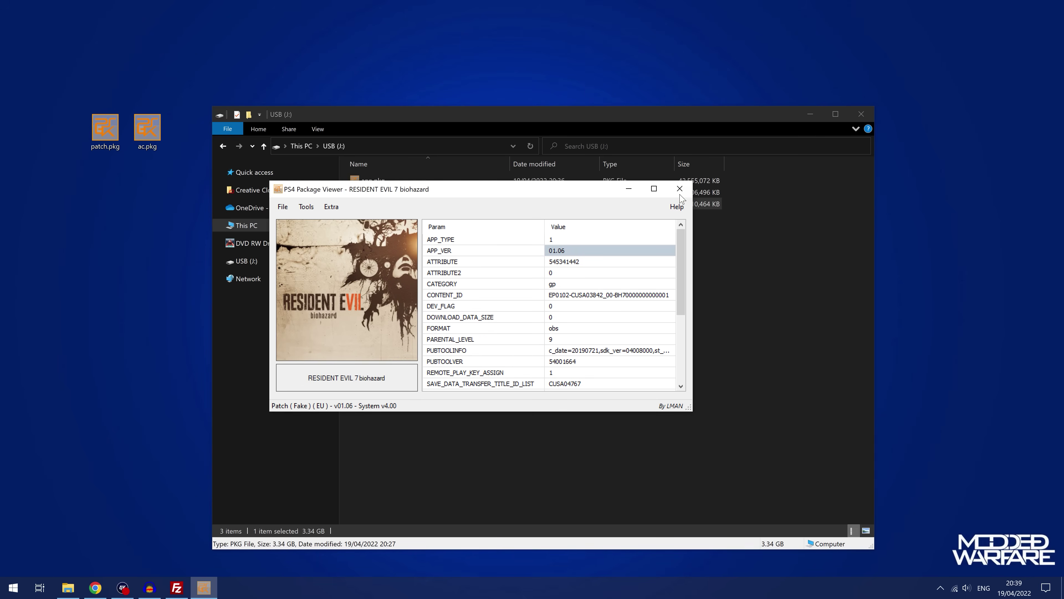
click(680, 193)
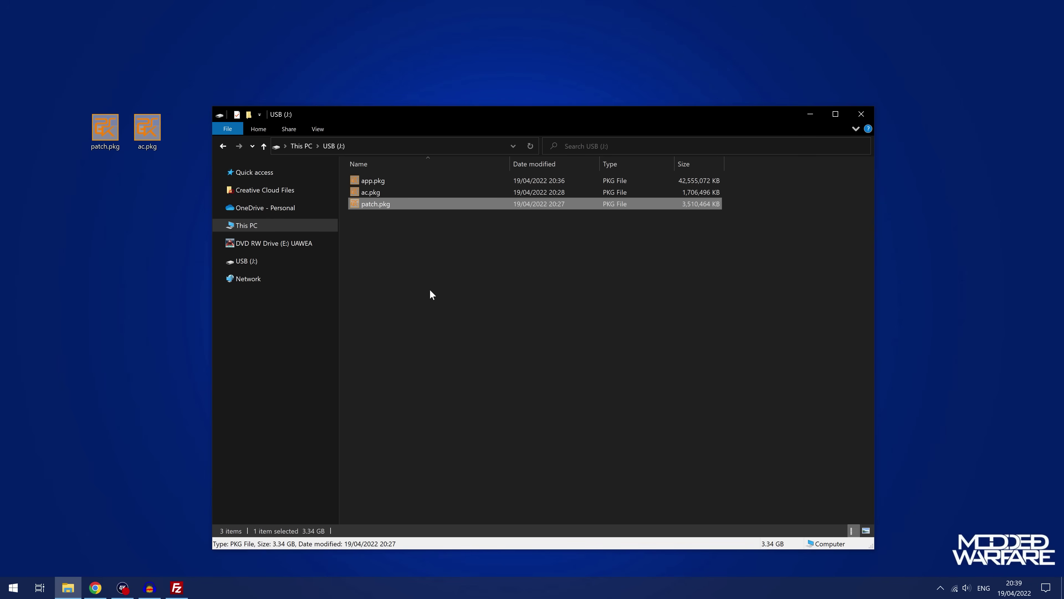
- Select all three packages on the USB (J:) drive, clear the selection, close the window and reveal the hidden tray icons
click(459, 274)
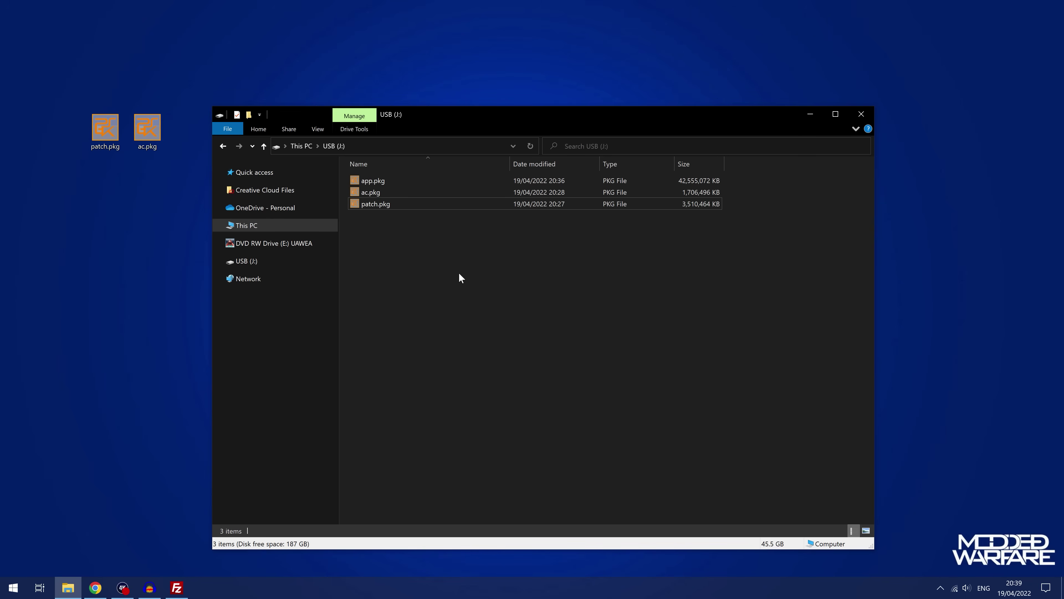
key(ctrl+a)
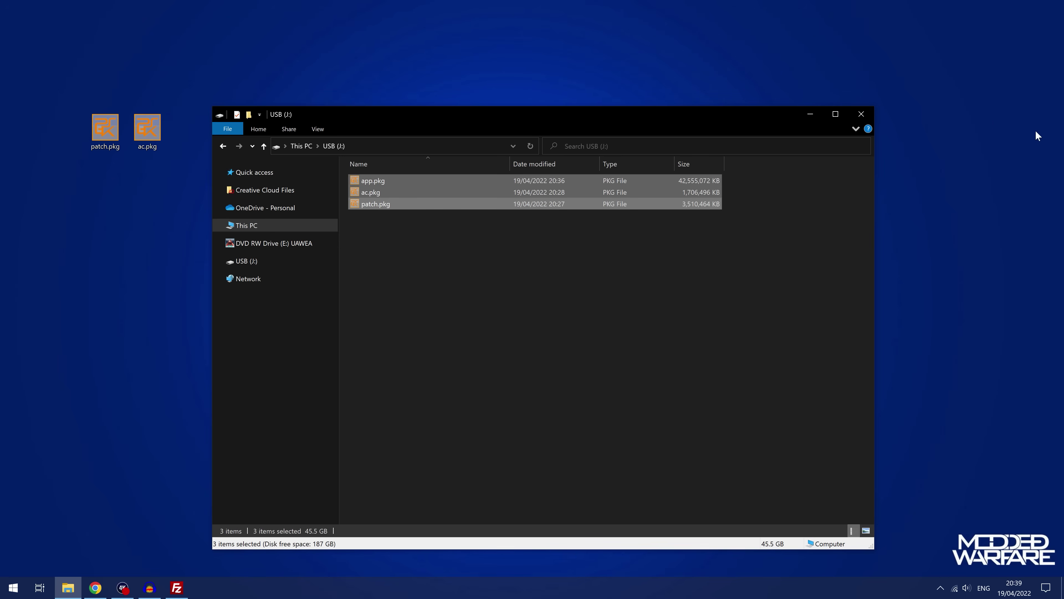
click(659, 297)
click(130, 176)
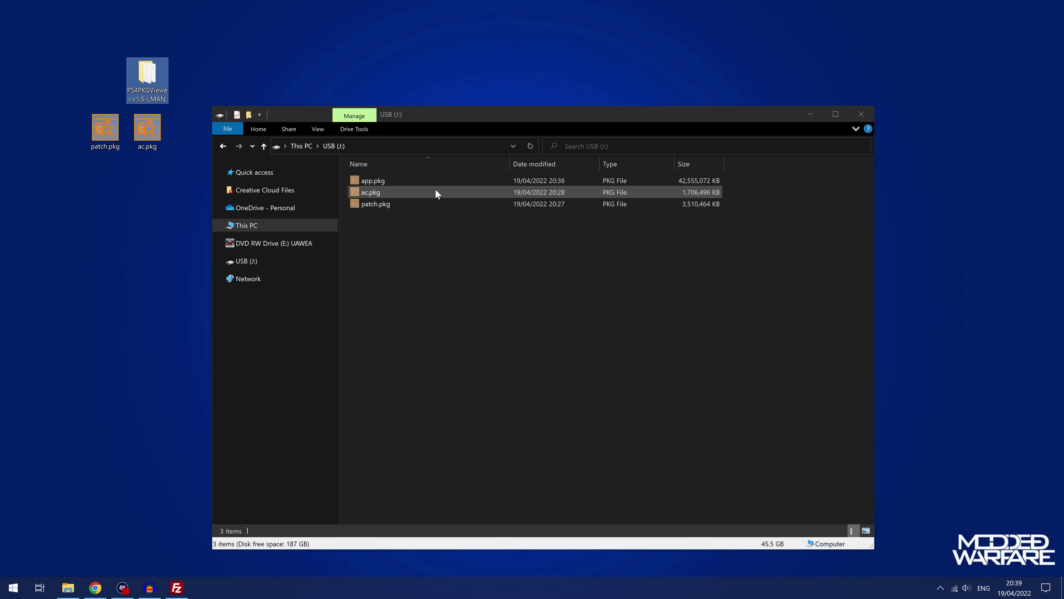
drag(463, 233, 531, 274)
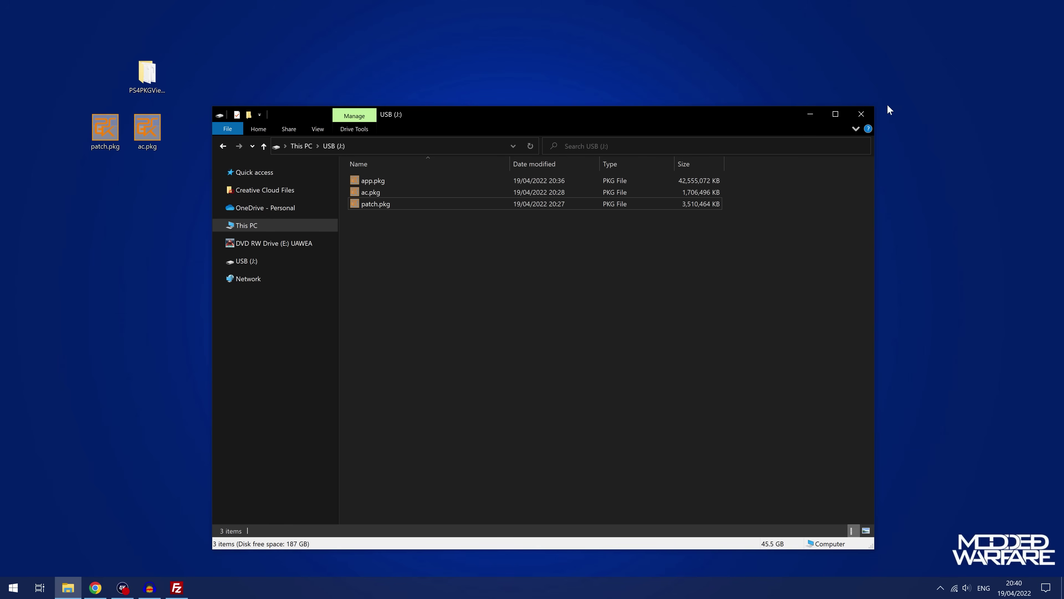
click(862, 113)
click(940, 588)
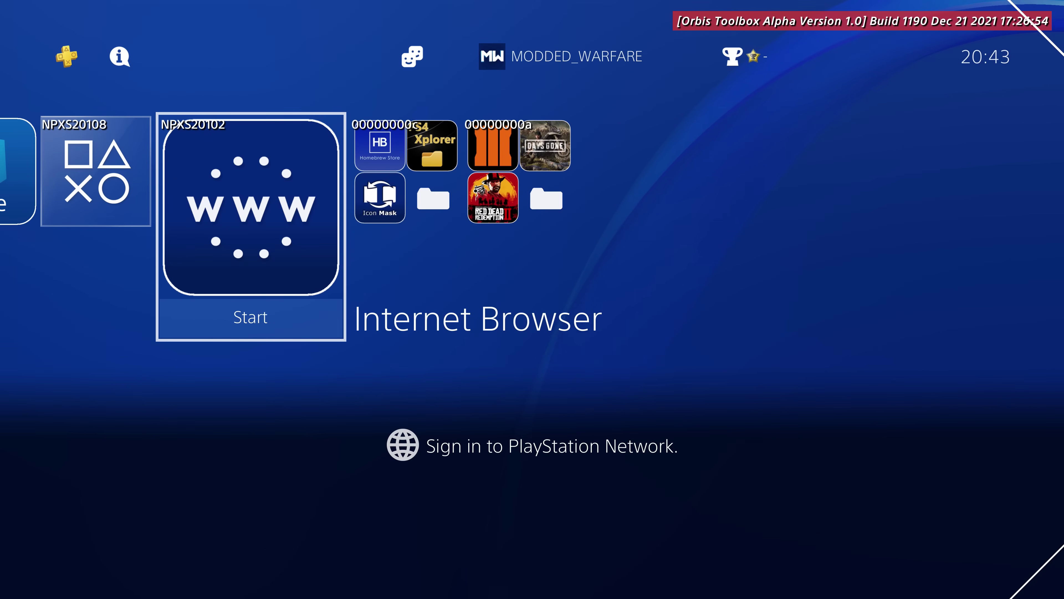
- On the PS4, open the Backups folder, delete Call of Duty: Black Ops III (CUSA02624) and return to the home screen
key(Right)
key(Right)
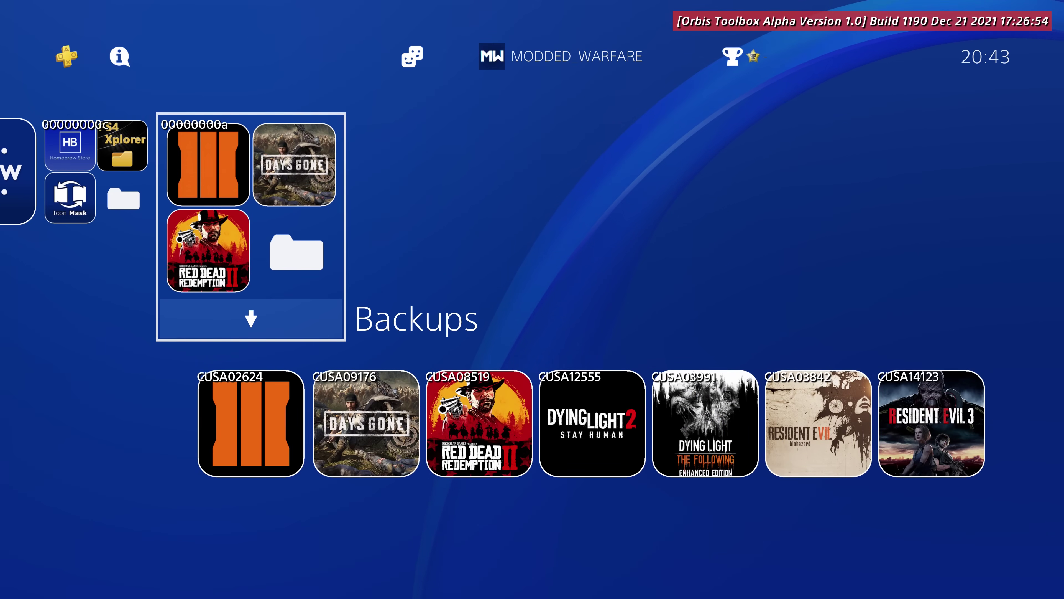
key(Return)
key(Menu)
key(Down)
key(Down)
key(Down)
key(Down)
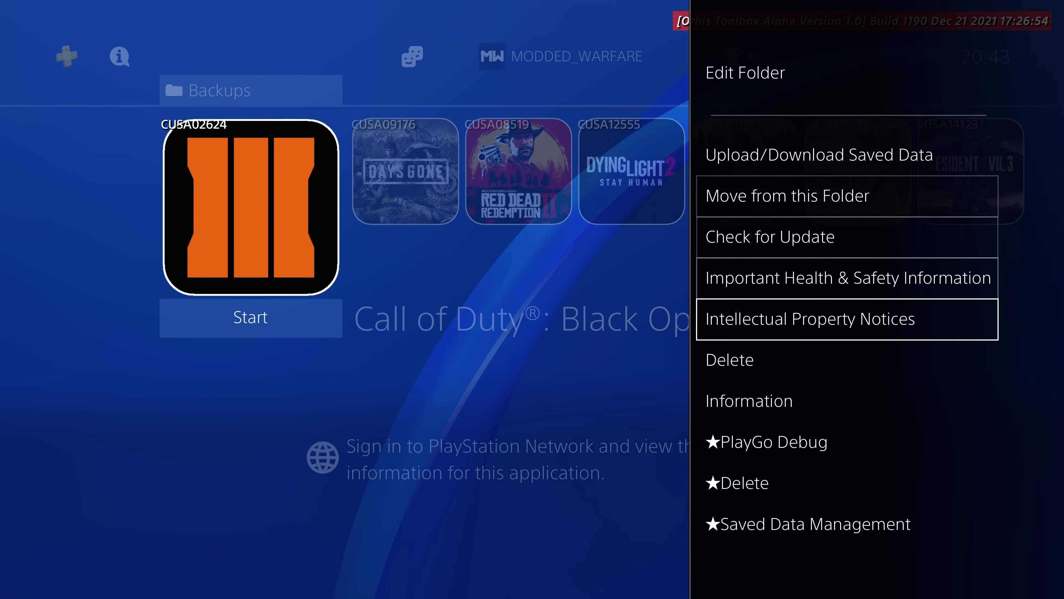
key(Down)
key(Return)
key(Return)
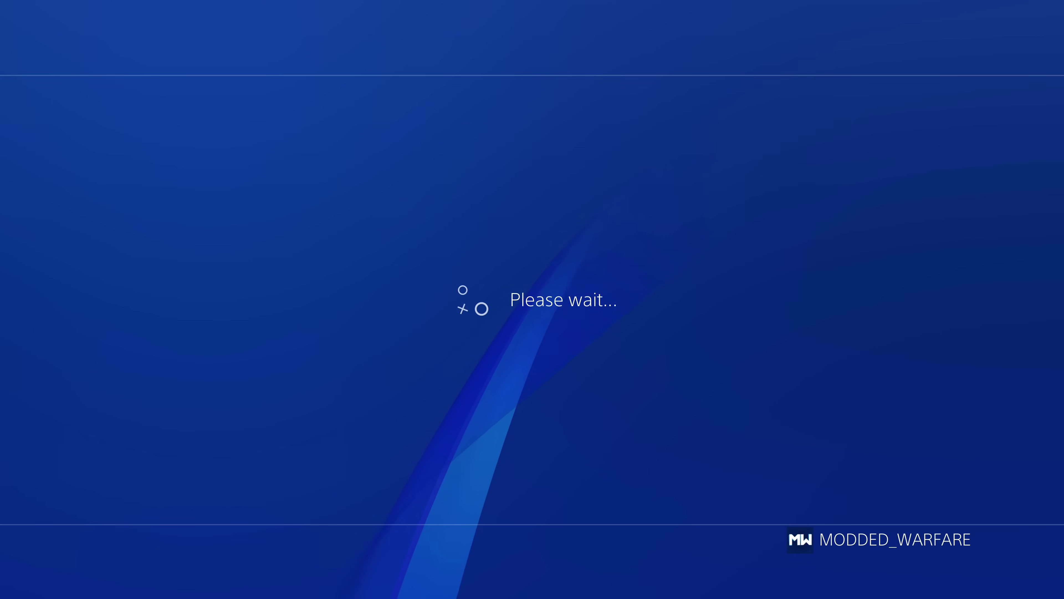
key(Escape)
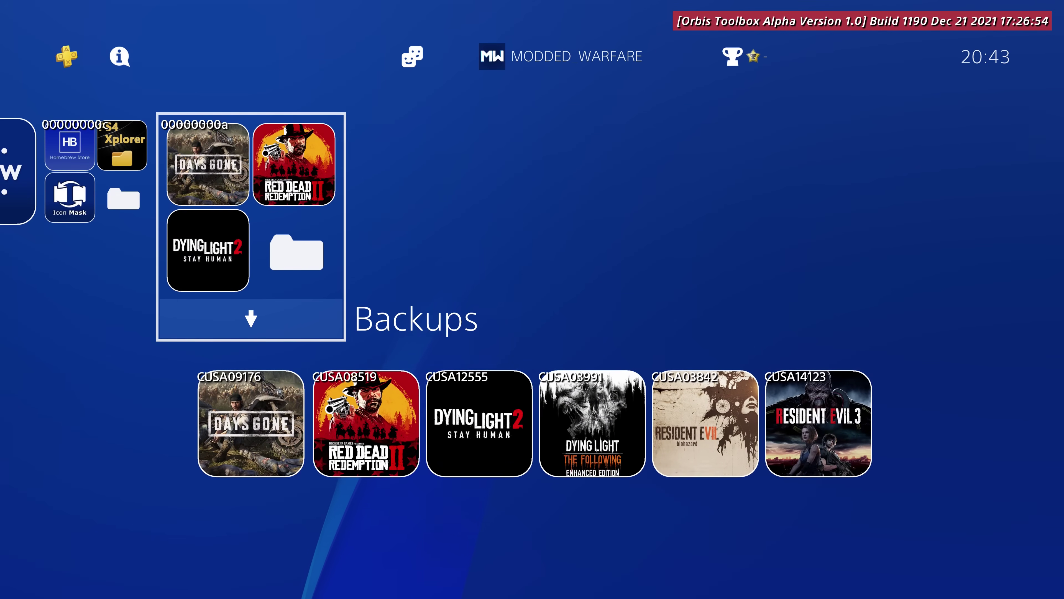
- Open the Homebrew folder on the home screen and start Patch Installer
key(Left)
key(Left)
key(Right)
key(Return)
key(Right)
key(Right)
key(Right)
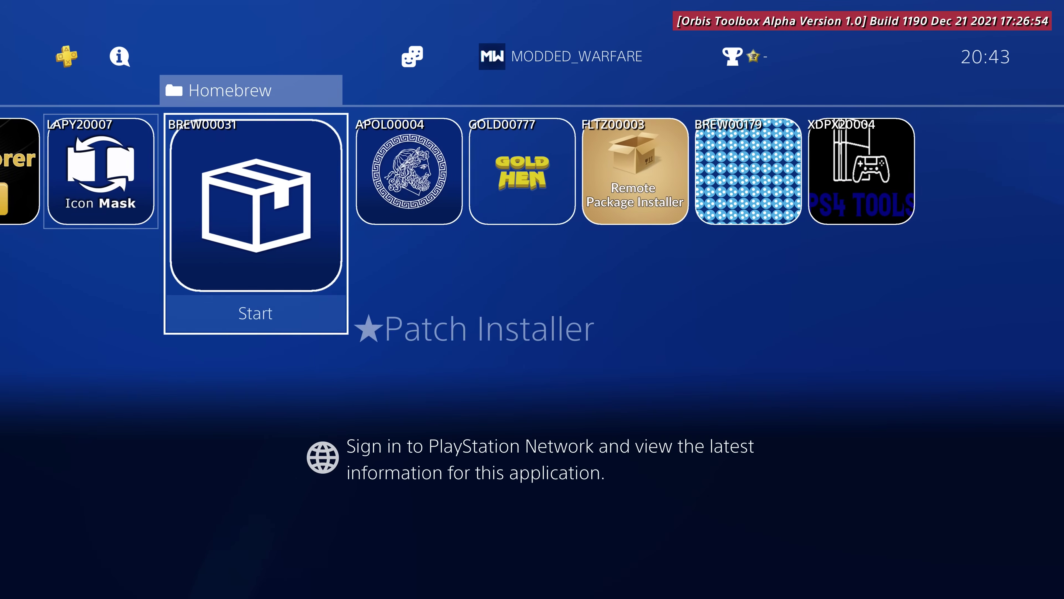
key(Return)
- Delete the currently installed patch 01.06 of RESIDENT EVIL 7 biohazard (CUSA03842) and return to the application list
key(Down)
key(Down)
key(Down)
key(Down)
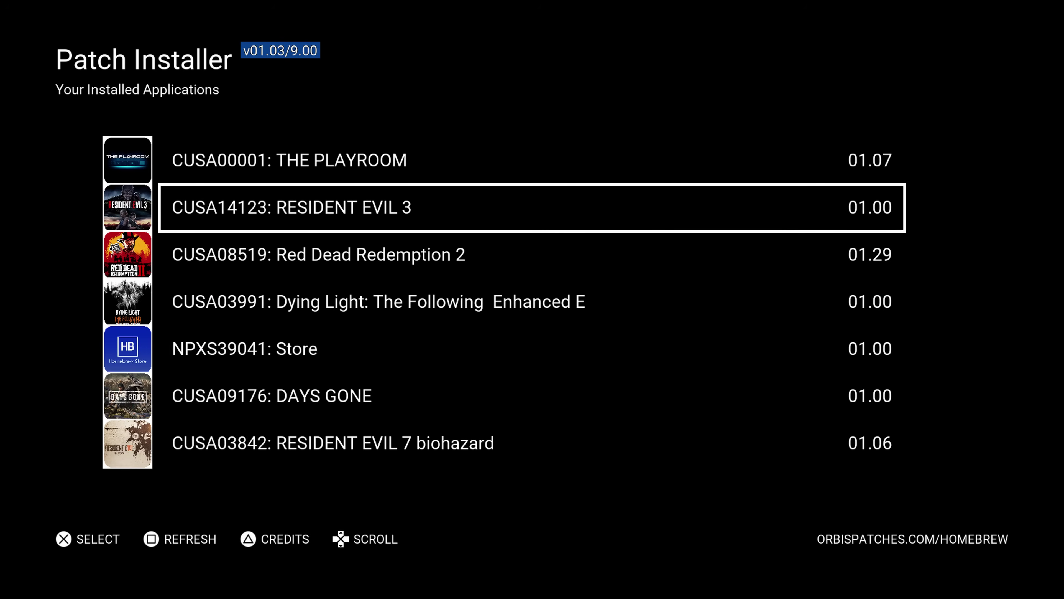
key(Down)
key(Down)
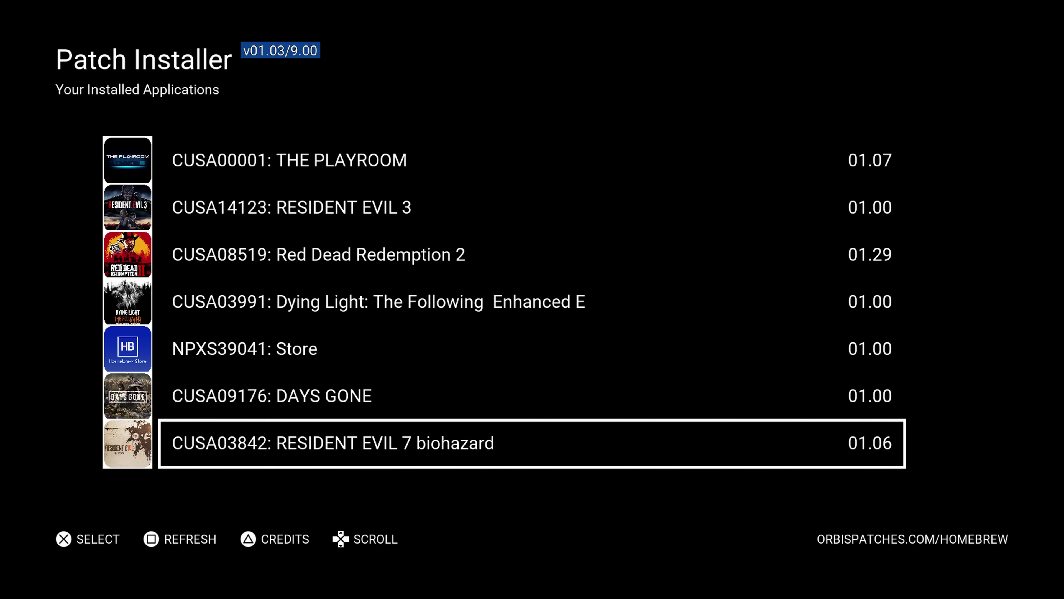
key(Return)
key(Return)
key(Return)
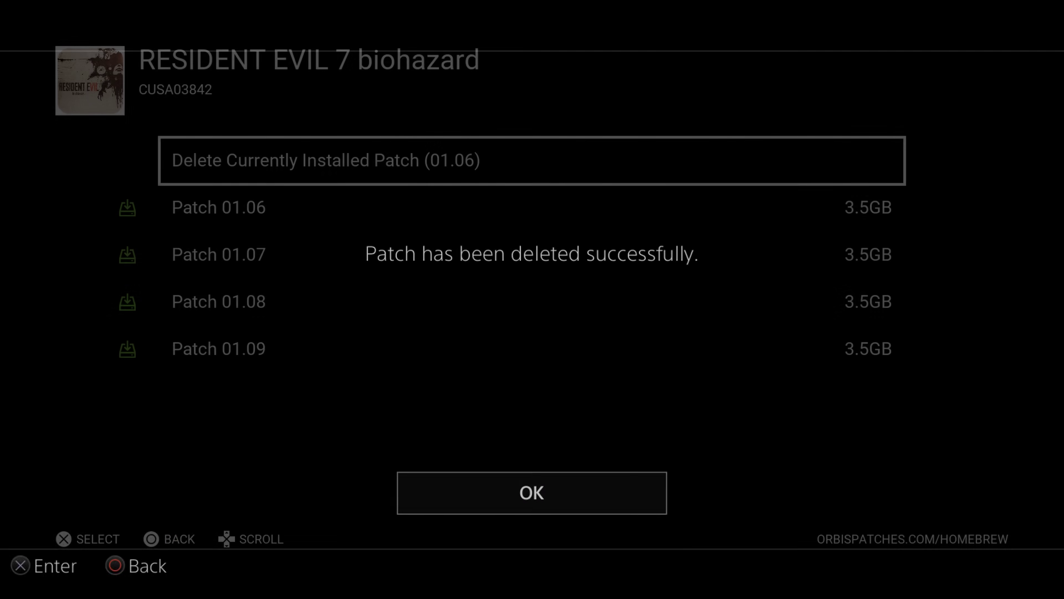
key(Return)
key(Escape)
- Review the installed applications' versions, return to the home screen and close the Patch Installer application
key(Down)
key(Down)
key(Down)
key(Down)
key(Down)
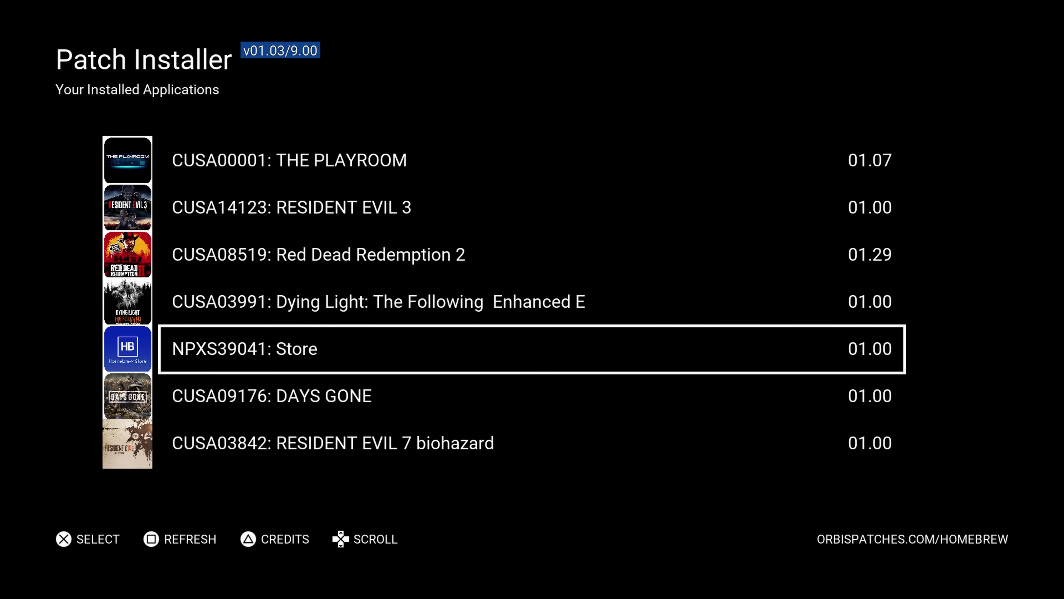
key(super)
key(Menu)
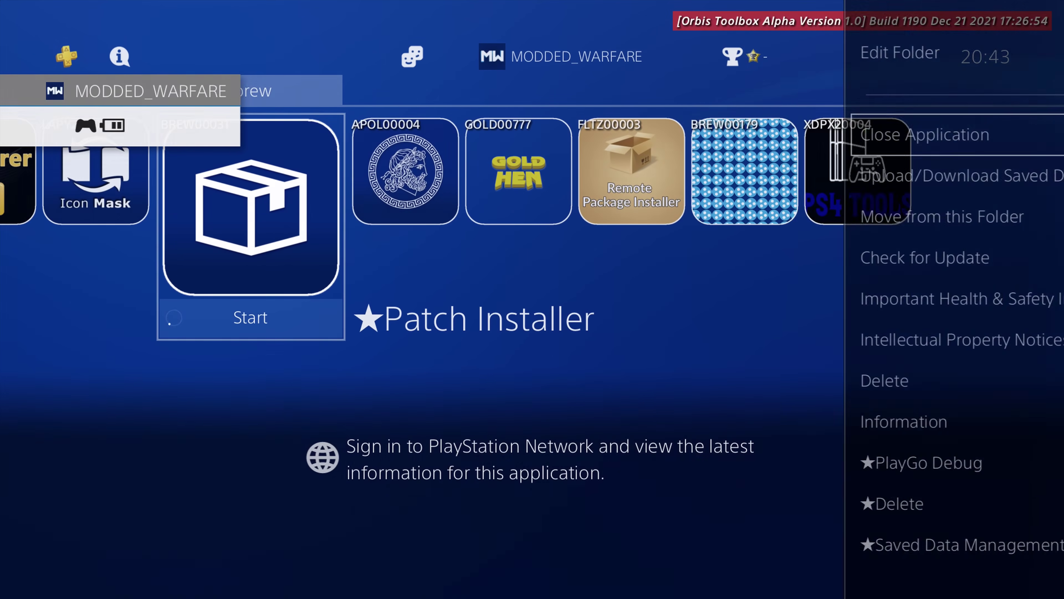
key(Return)
key(Return)
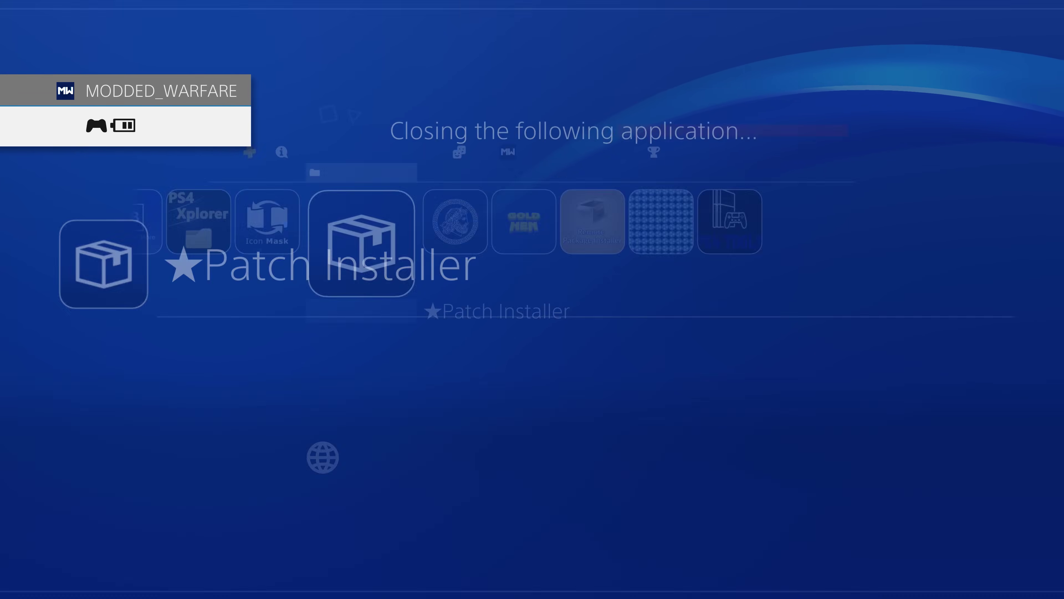
- View the Information page of RESIDENT EVIL 7 biohazard in the Backups folder and leave it
key(Up)
key(Right)
key(Return)
key(Right)
key(Right)
key(Right)
key(Right)
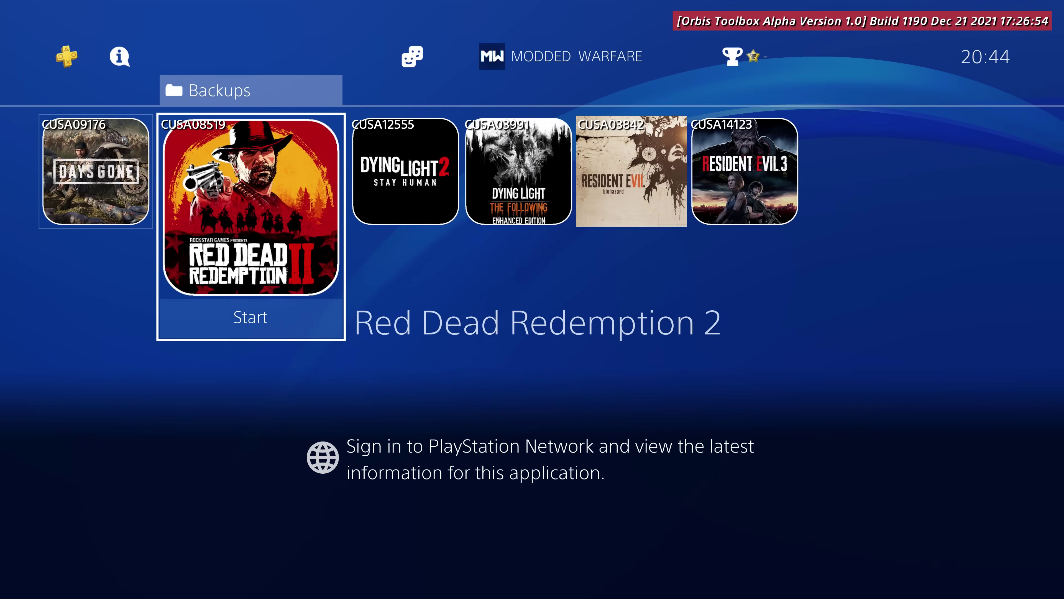
key(Menu)
key(Down)
key(Down)
key(Down)
key(Down)
key(Down)
key(Down)
key(Down)
key(Down)
key(Down)
key(Down)
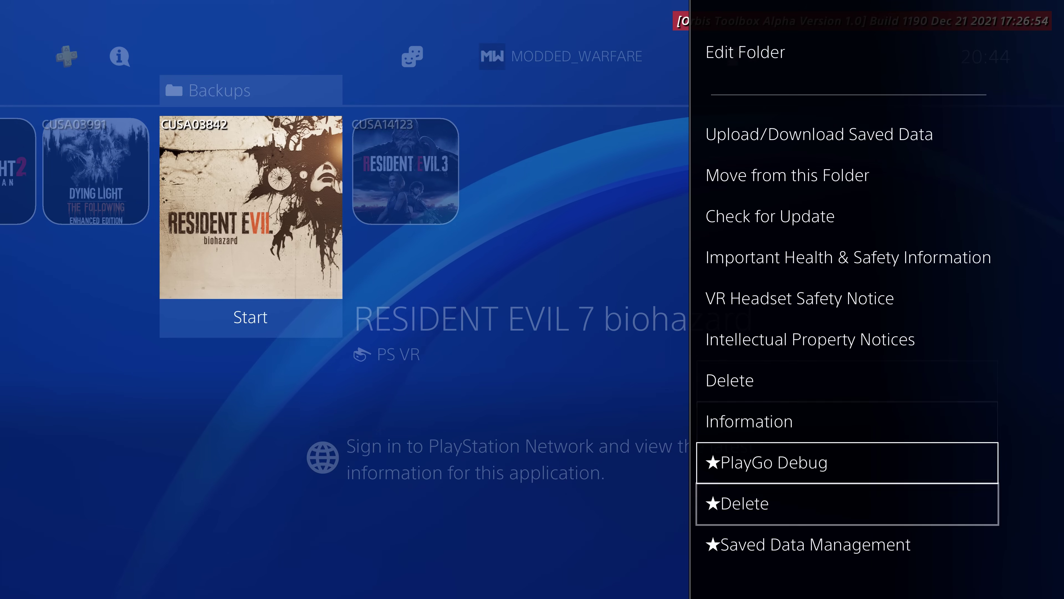
key(Up)
key(Up)
key(Return)
key(Escape)
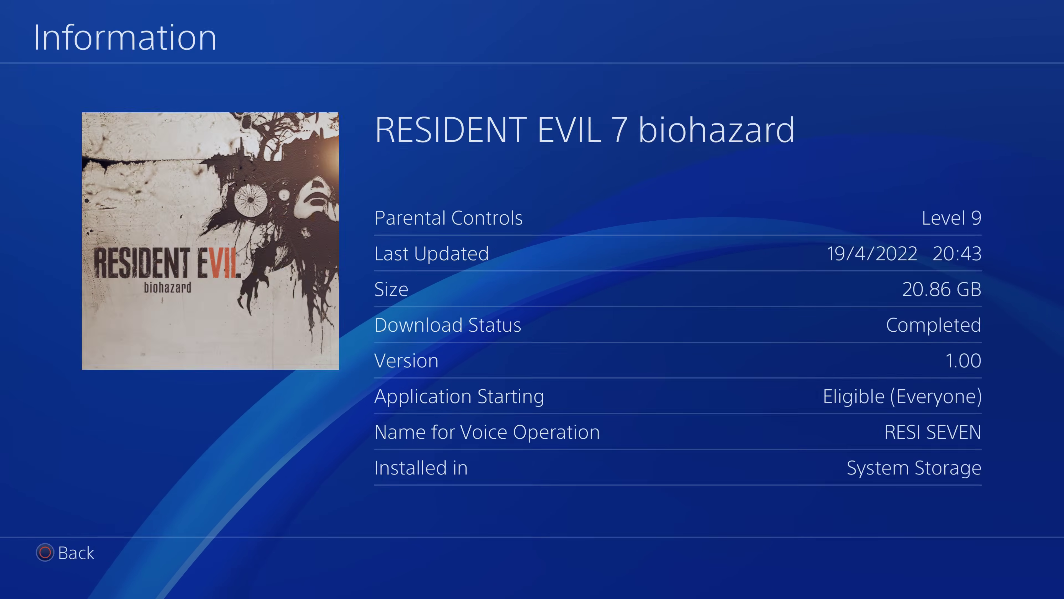
- Open the PS4 Settings, go to the Game page with the package tools and open Package Installer
key(Up)
key(Up)
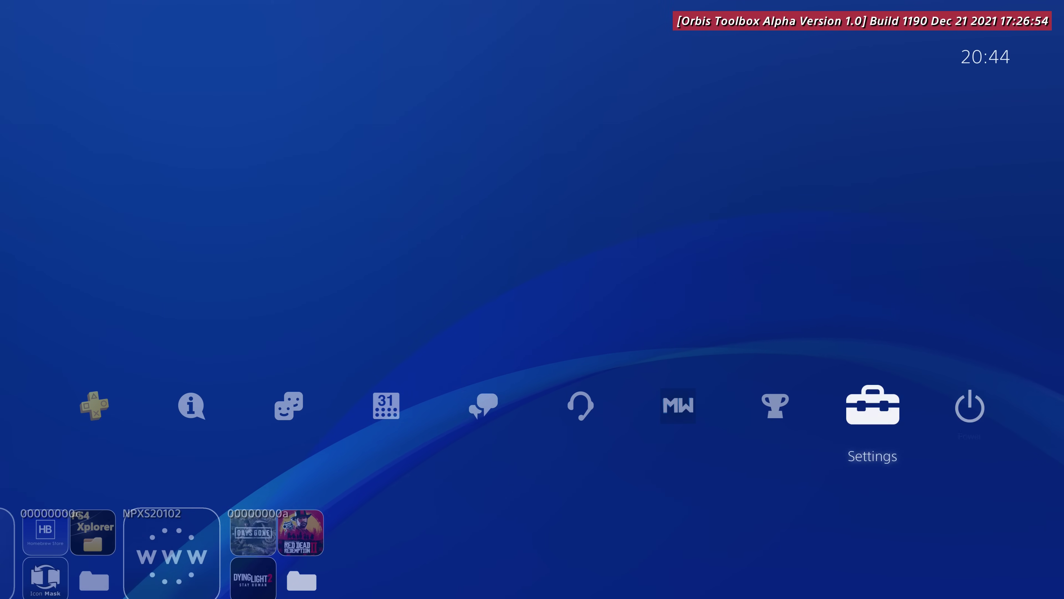
key(Return)
key(Down)
key(Down)
key(Down)
key(Down)
key(Down)
key(Down)
key(Down)
key(Down)
key(Down)
key(Down)
key(Down)
key(Down)
key(Down)
key(Down)
key(Down)
key(Down)
key(Down)
key(Down)
key(Down)
key(Down)
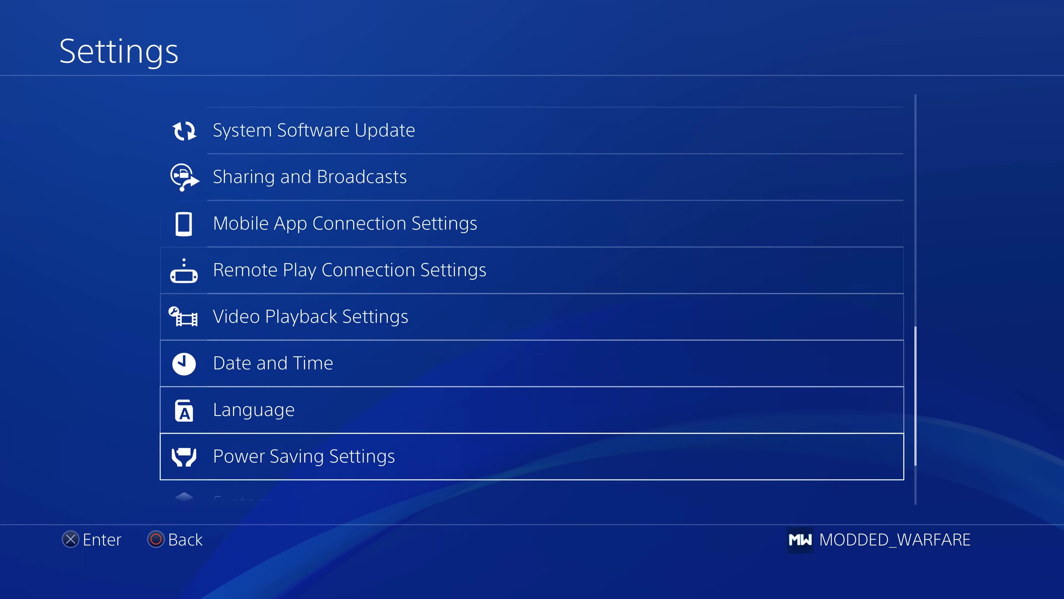
key(Return)
key(Return)
key(Down)
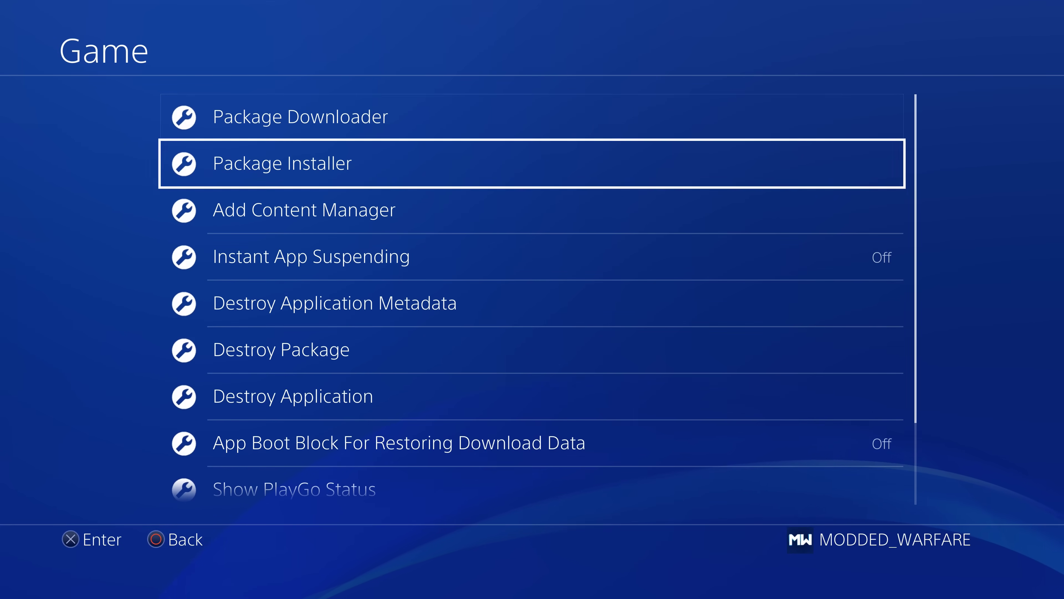
key(Return)
- Install the base game package app.pkg with Package Installer
key(Down)
key(Up)
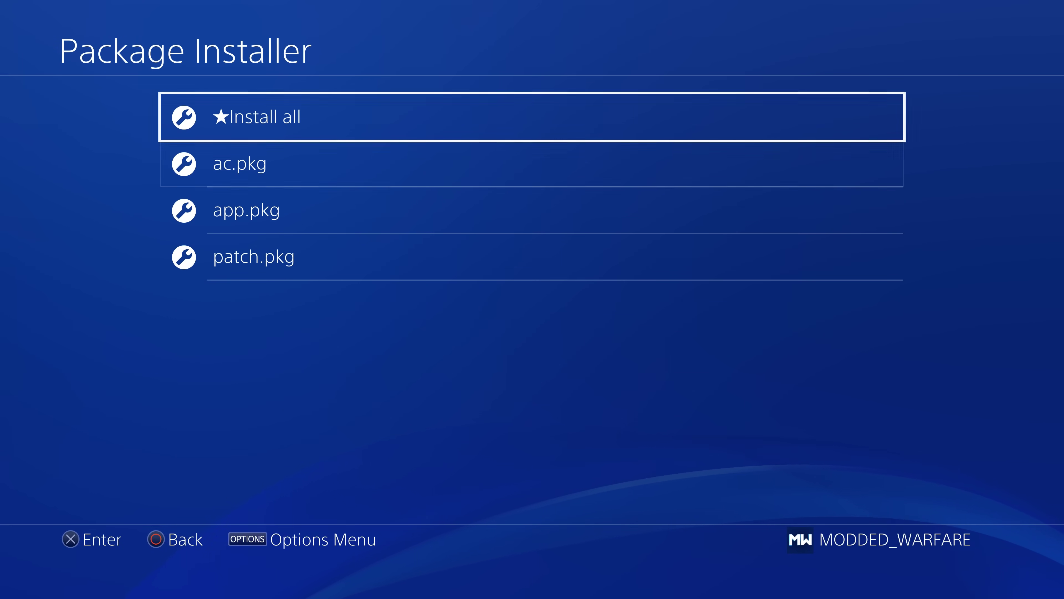
key(Down)
key(Down)
key(Return)
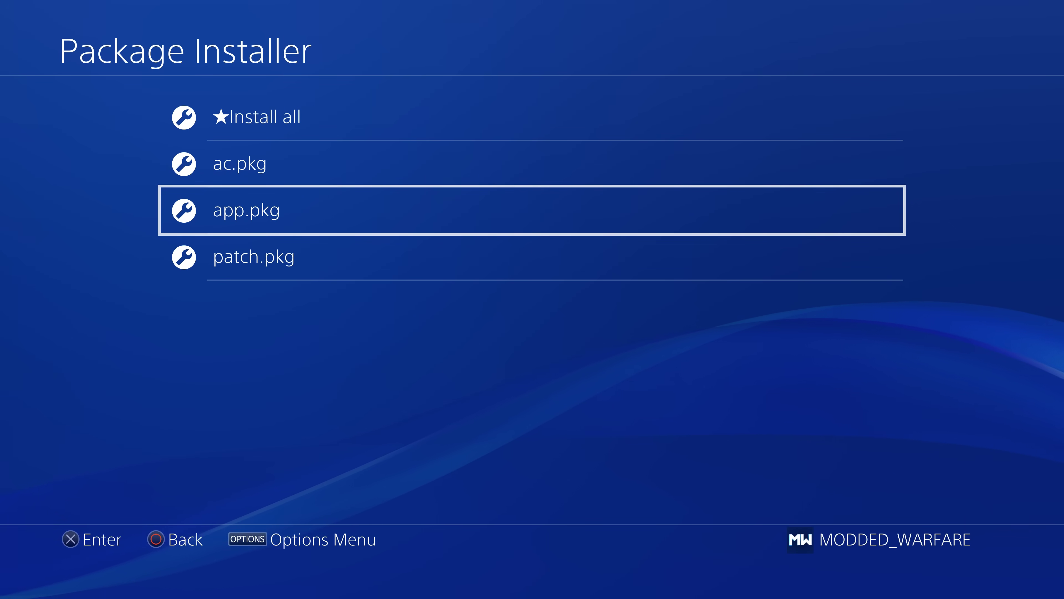
- Start installing the add-on package ac.pkg with Package Installer
key(Up)
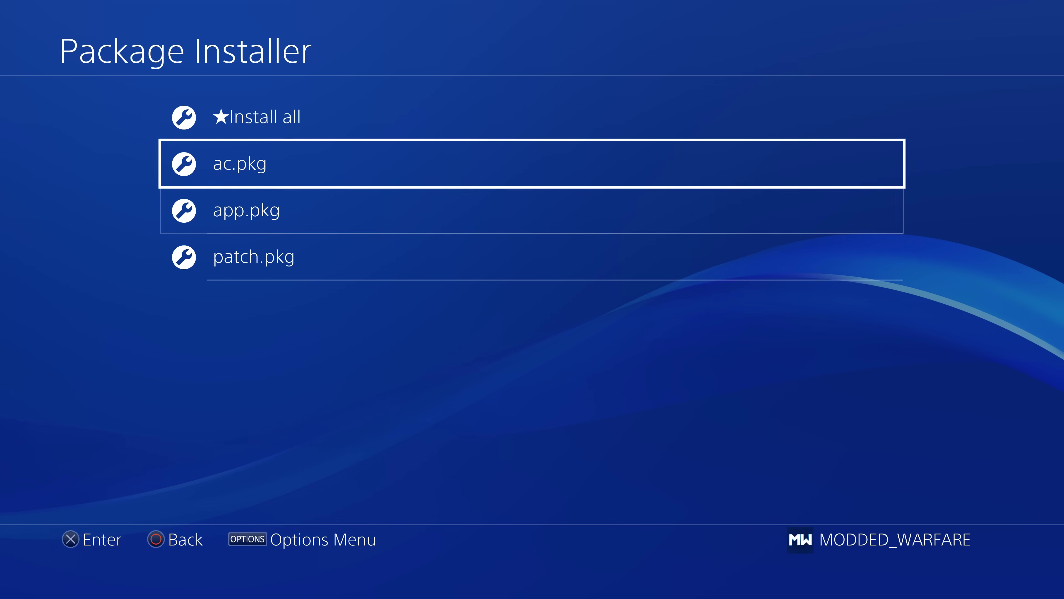
key(Down)
key(Down)
key(Up)
key(Up)
key(Down)
key(Down)
key(Up)
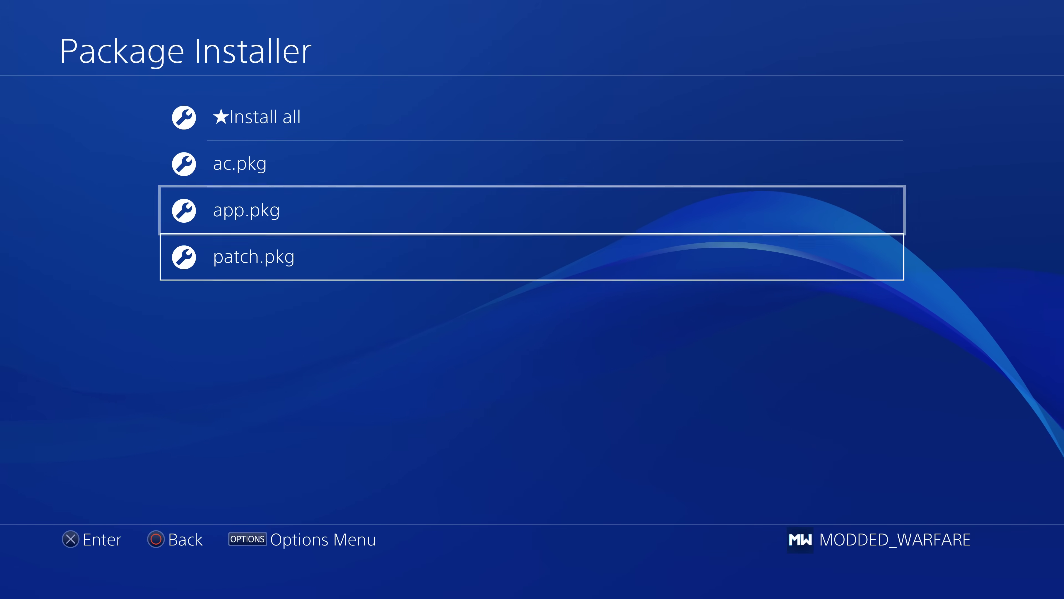
key(Up)
key(Return)
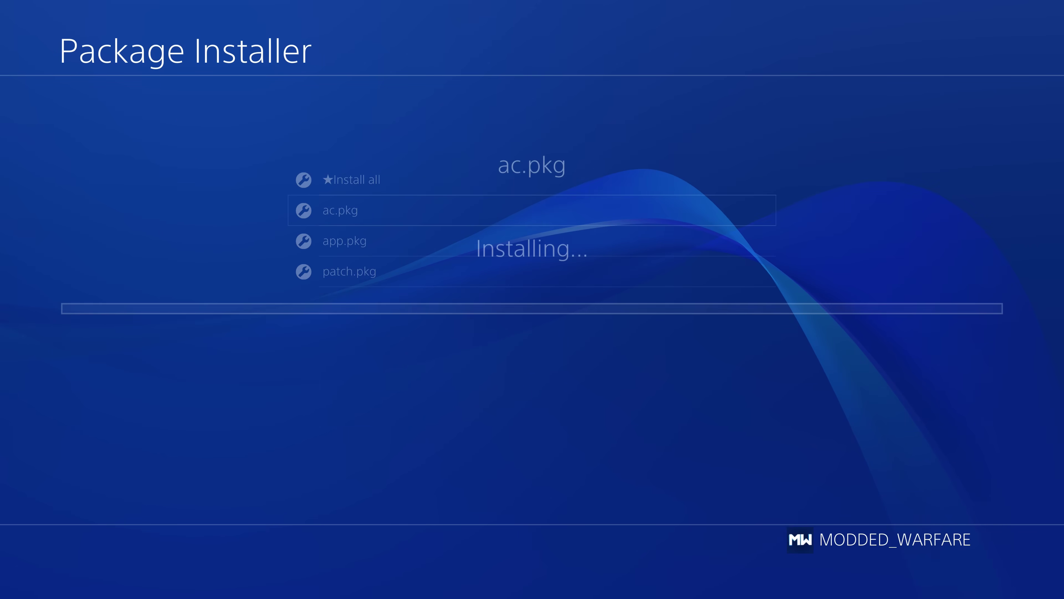